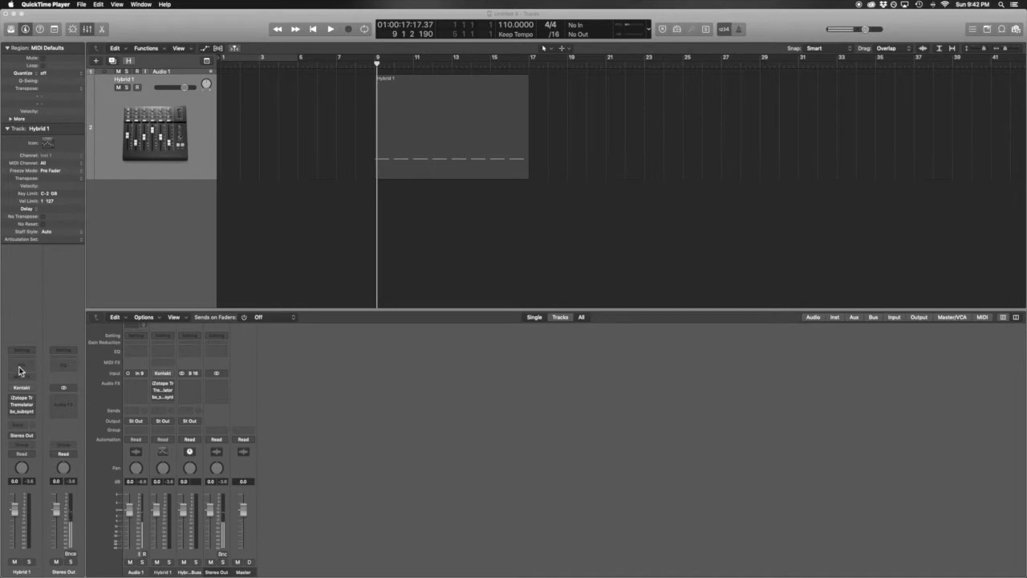
Step: Bring the Logic Pro X project window to the front
left_click(25, 392)
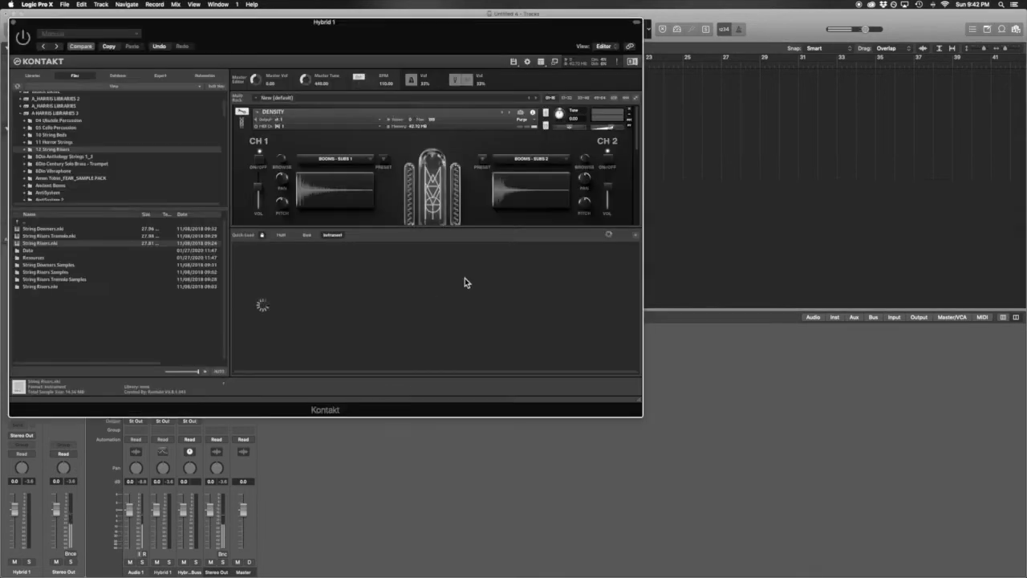
Step: Close Kontakt's Quick-load browser, reposition its window, and list the installed libraries
left_click(635, 235)
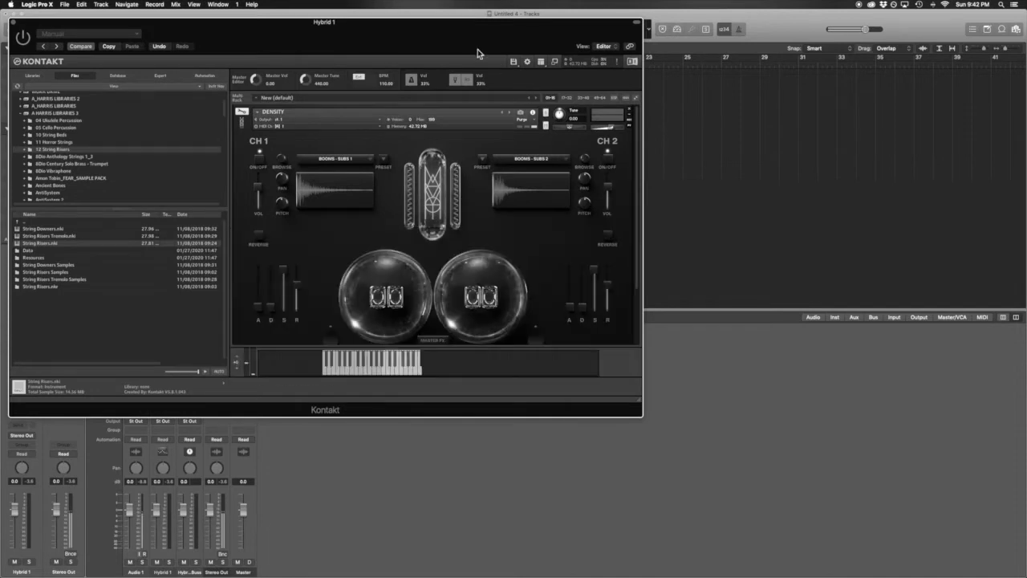
left_click_drag(478, 50, 659, 54)
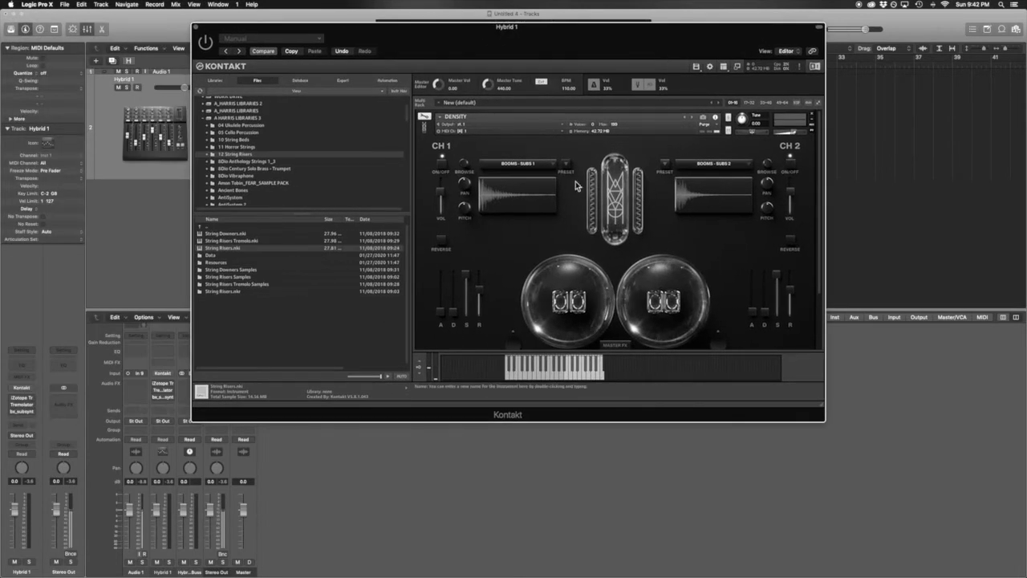
left_click_drag(551, 56, 519, 100)
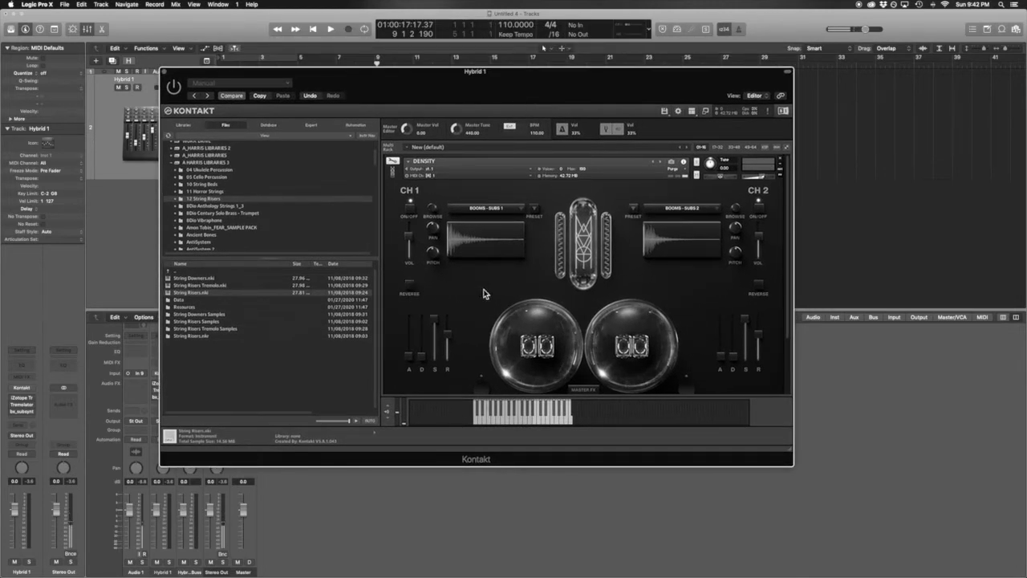
left_click_drag(503, 96, 482, 79)
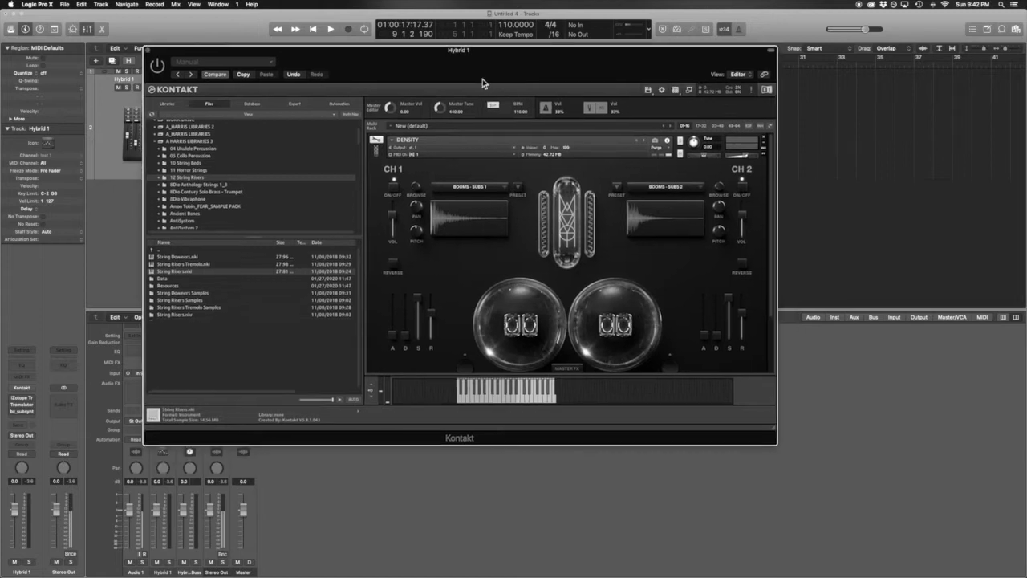
left_click(168, 104)
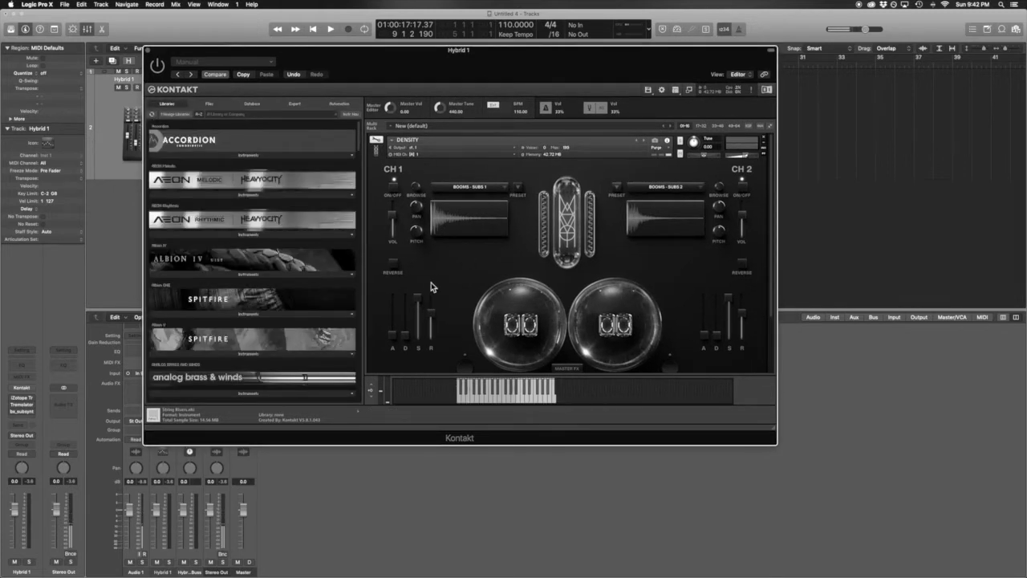
left_click(499, 188)
left_click(526, 186)
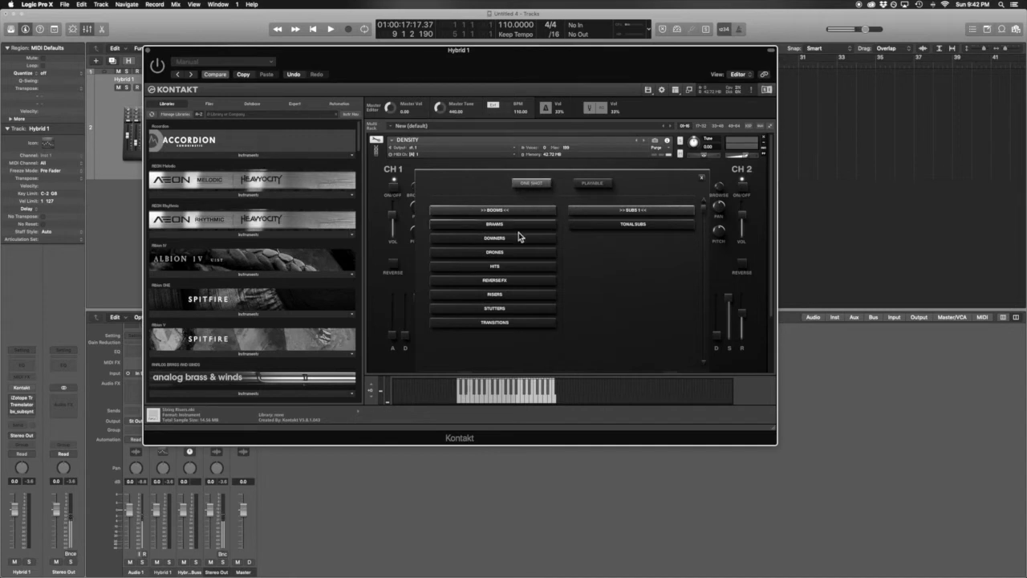
left_click(601, 188)
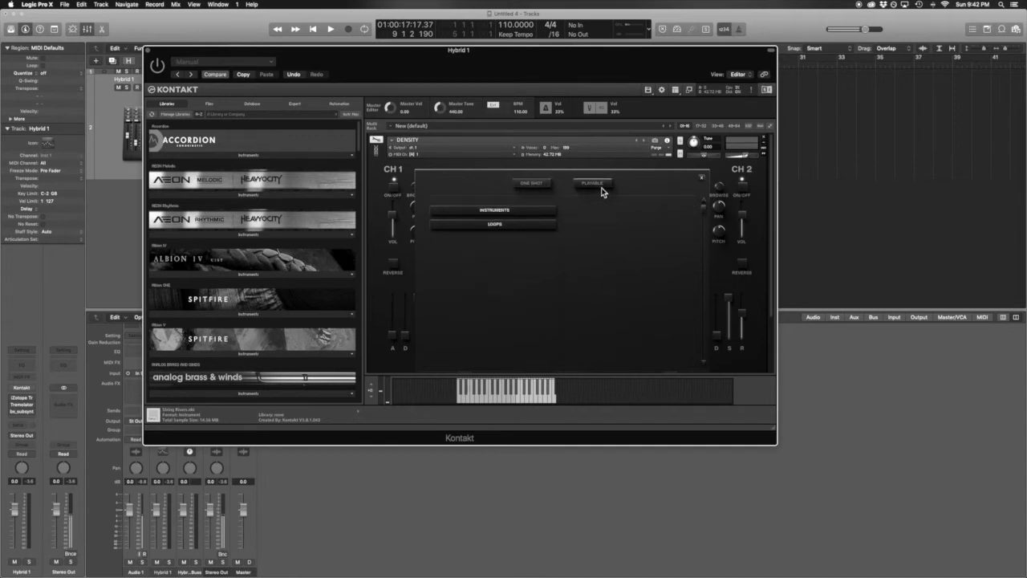
left_click(491, 214)
left_click(630, 240)
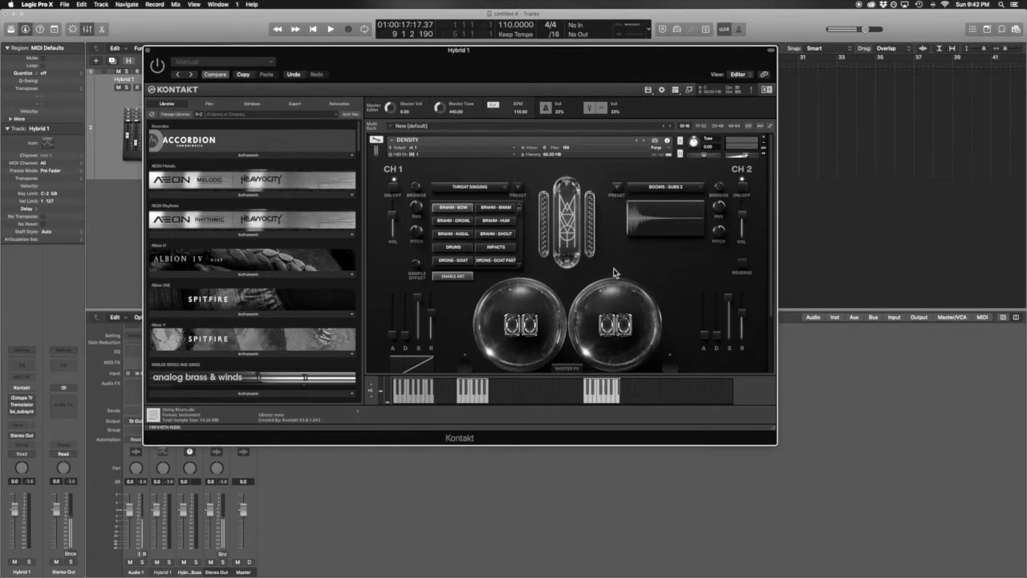
Step: Choose the BRAHM - HUM articulation on channel 1 and move Kontakt down and right
left_click(504, 224)
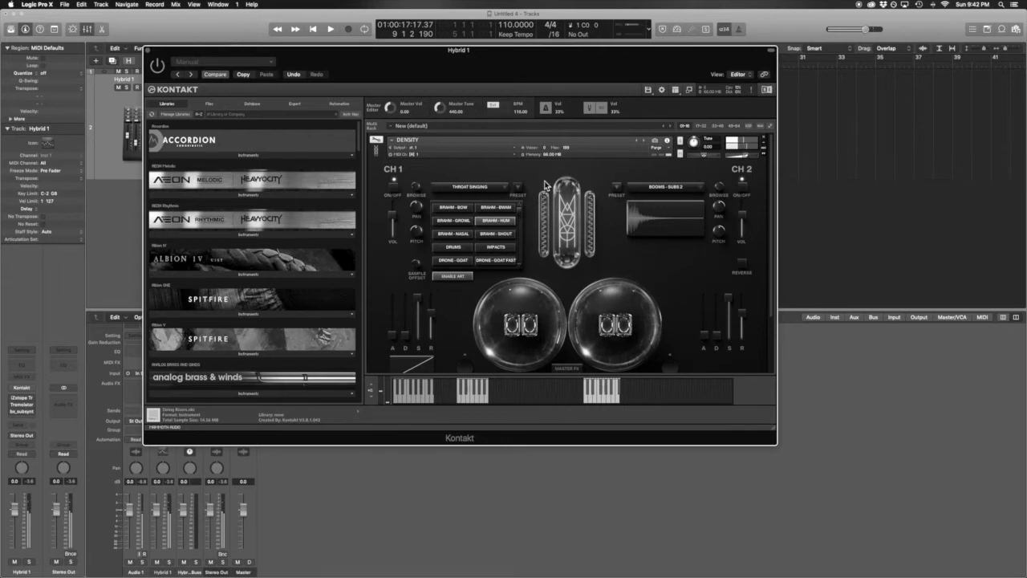
left_click_drag(554, 75, 579, 113)
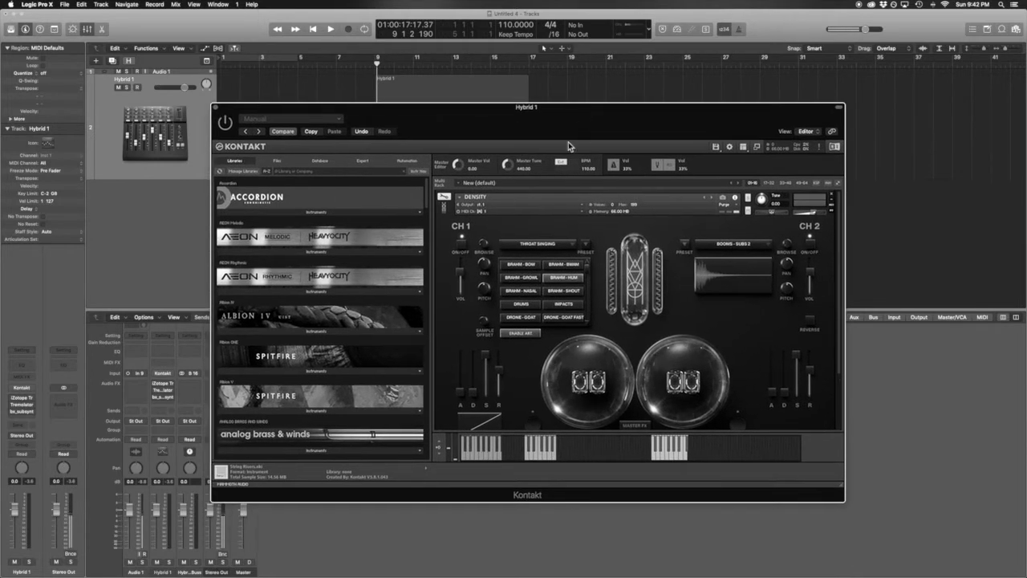
left_click(444, 198)
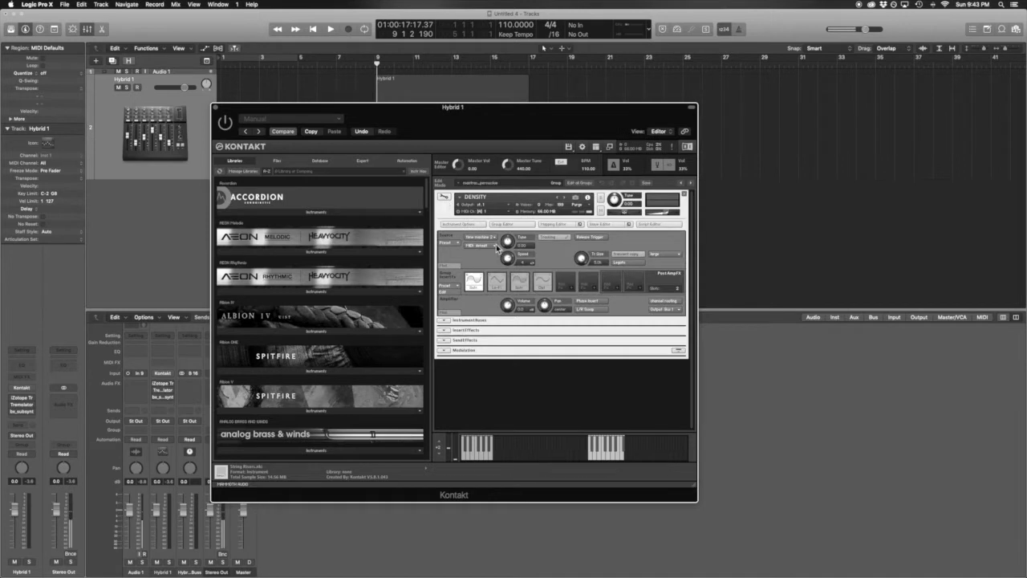
left_click(446, 331)
left_click(444, 319)
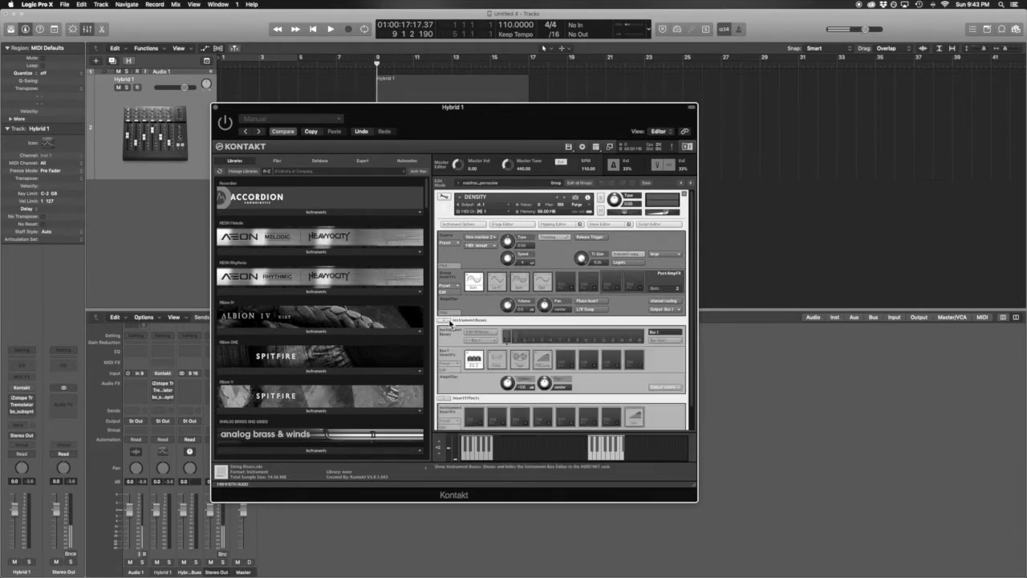
left_click(493, 361)
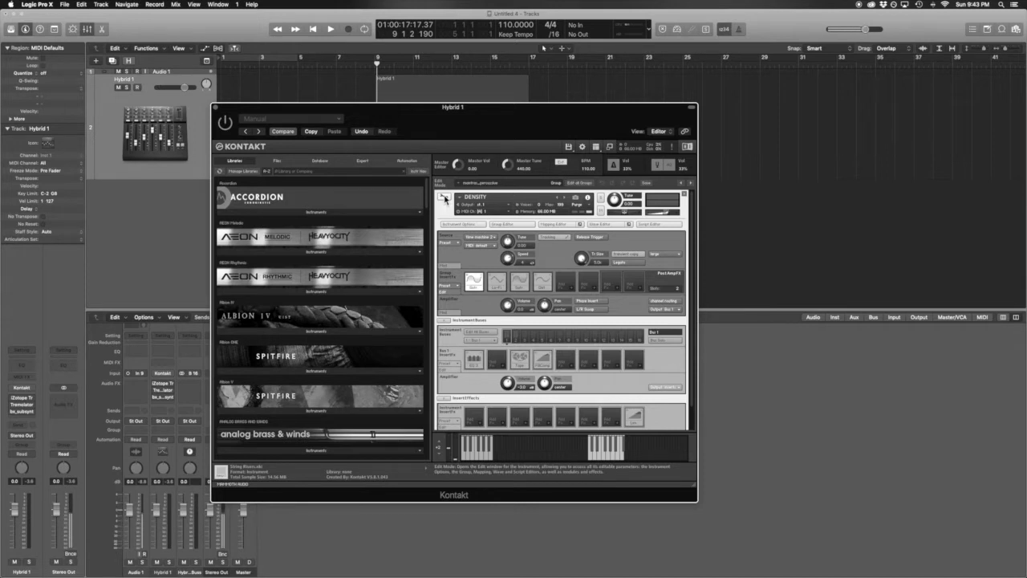
left_click(447, 198)
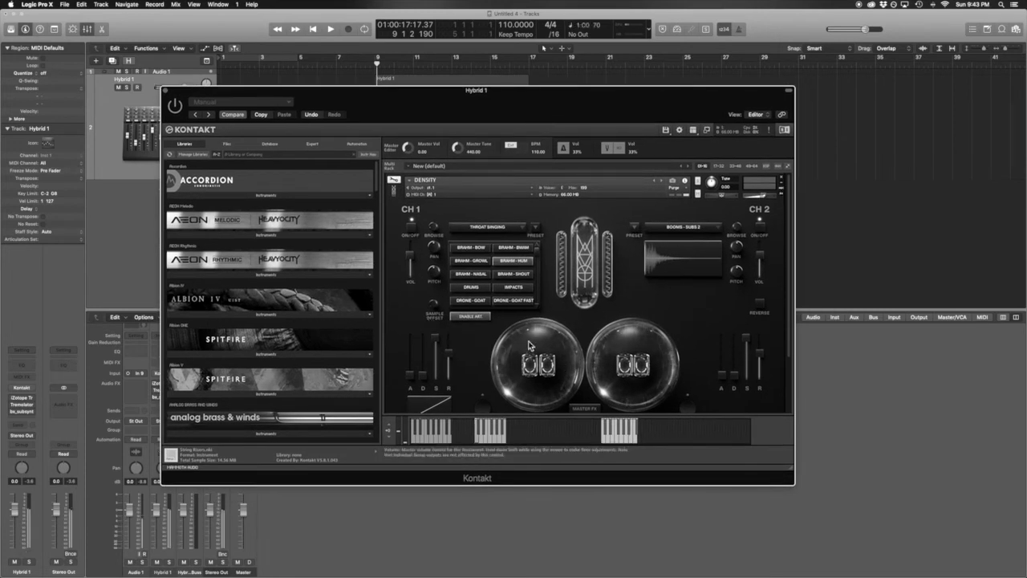
scroll(526, 341, "down", 3)
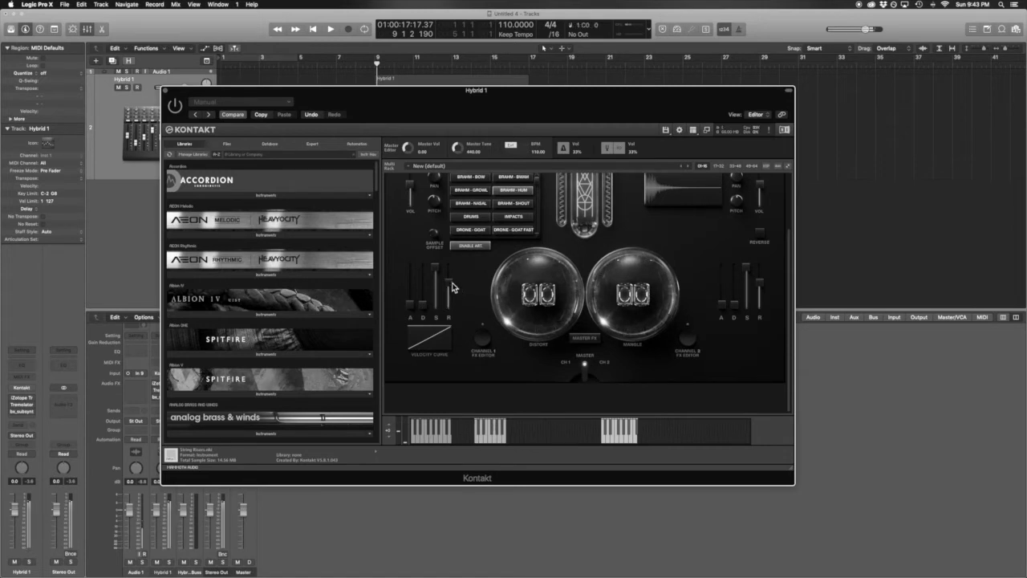
left_click_drag(450, 283, 446, 386)
left_click_drag(504, 108, 865, 100)
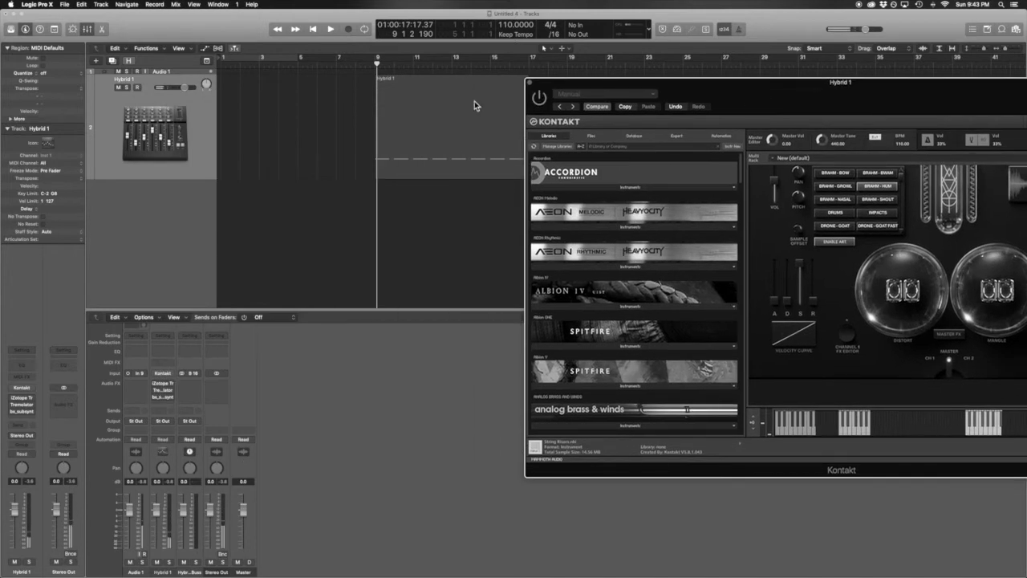
key("space")
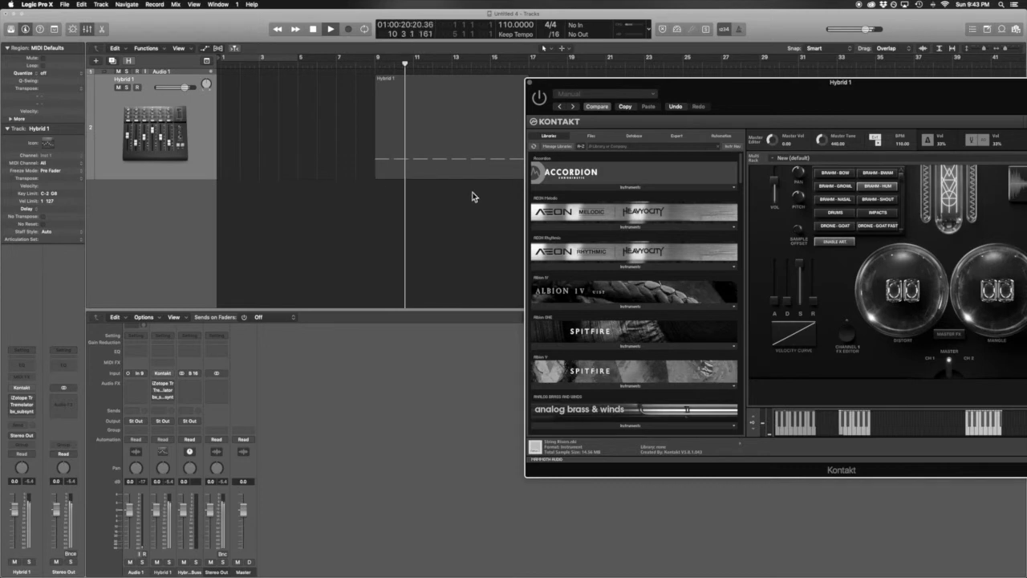
key("space")
left_click_drag(746, 95, 503, 61)
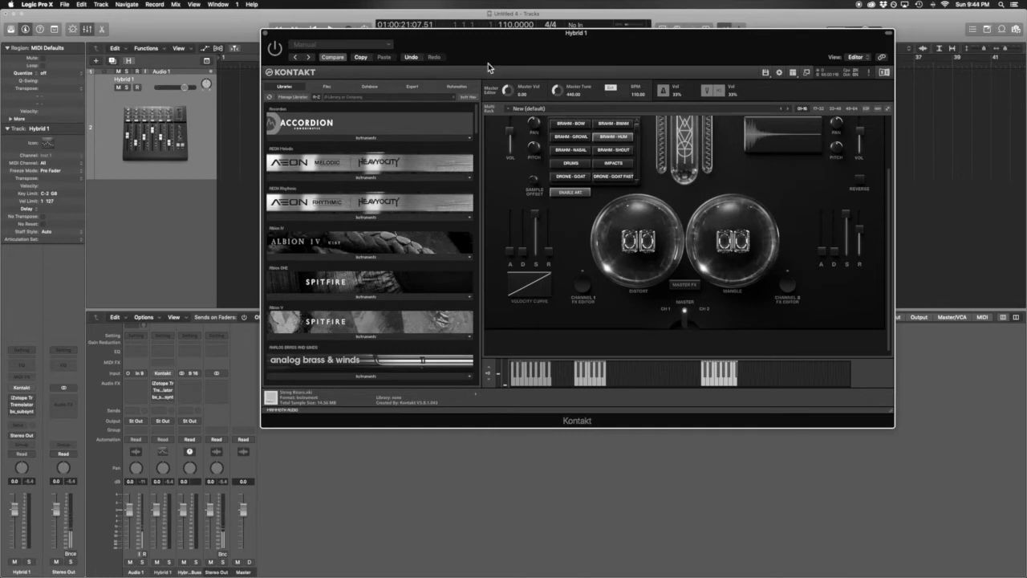
left_click_drag(514, 66, 503, 63)
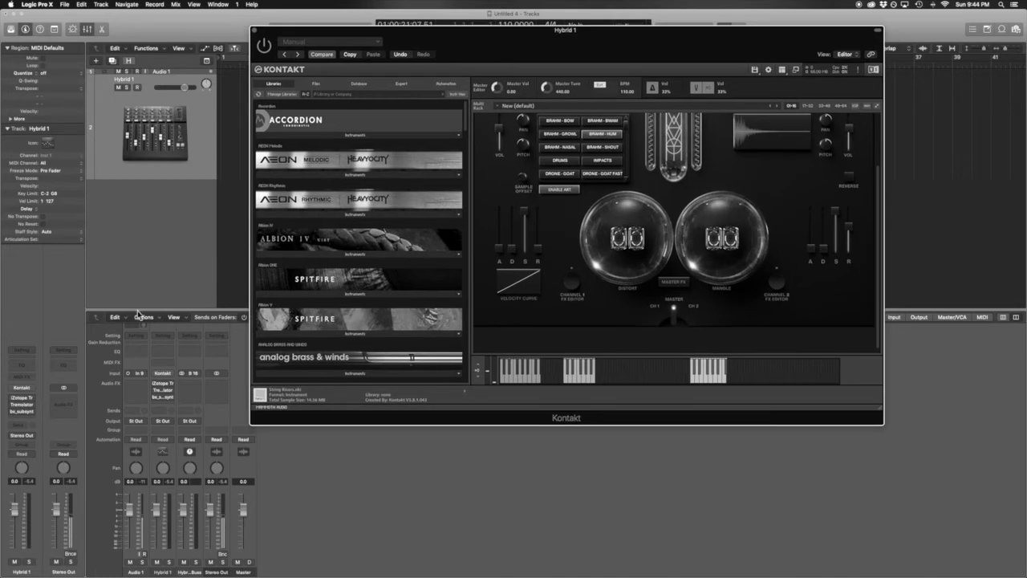
Step: Open the iZotope Trash 2 insert on Hybrid 1 and centre its window
left_click(32, 402)
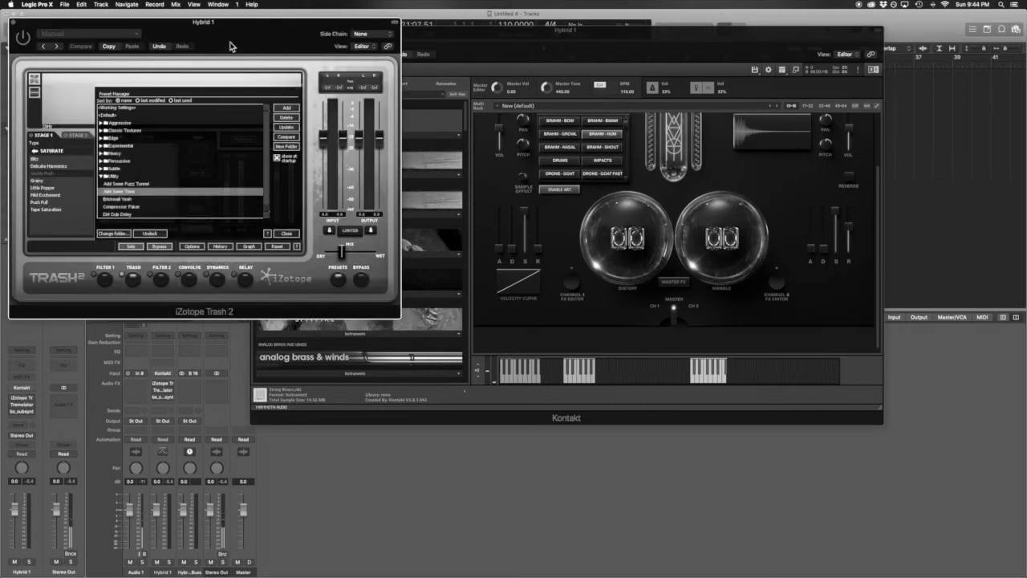
left_click_drag(246, 36, 539, 61)
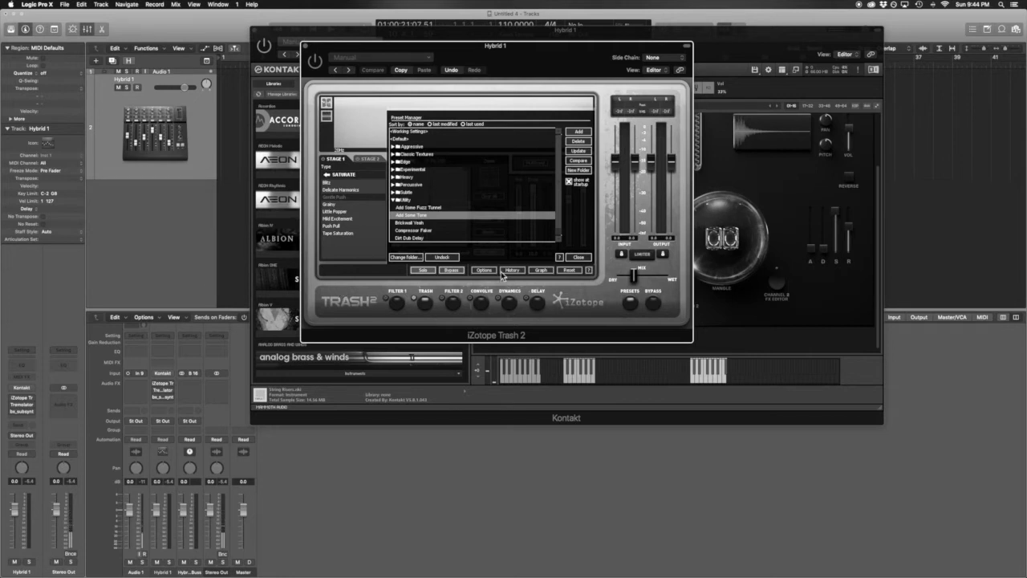
Step: Load Trash 2's Add Some Tone preset from the Utility folder and lower its mix toward dry
left_click(395, 200)
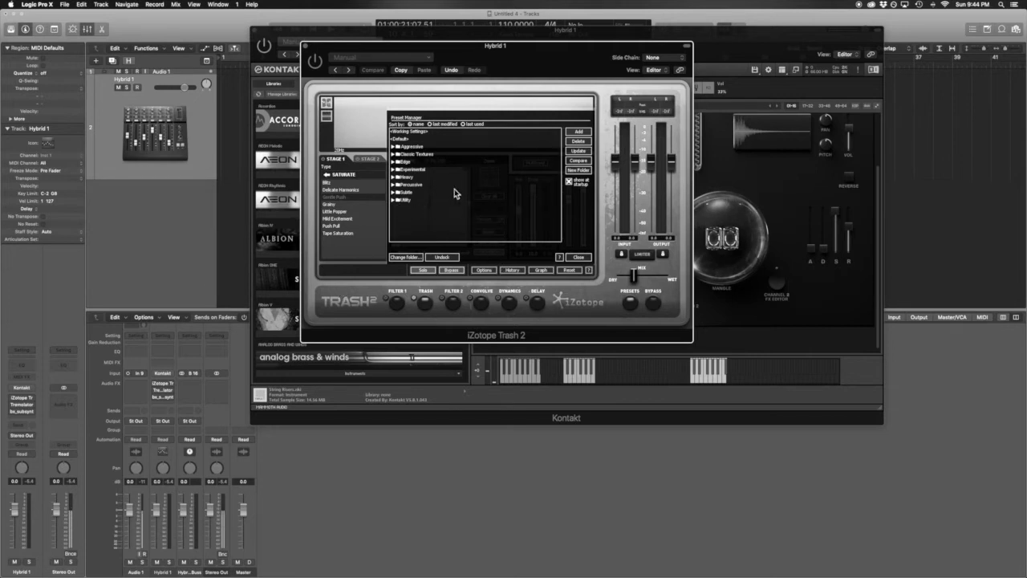
left_click(393, 201)
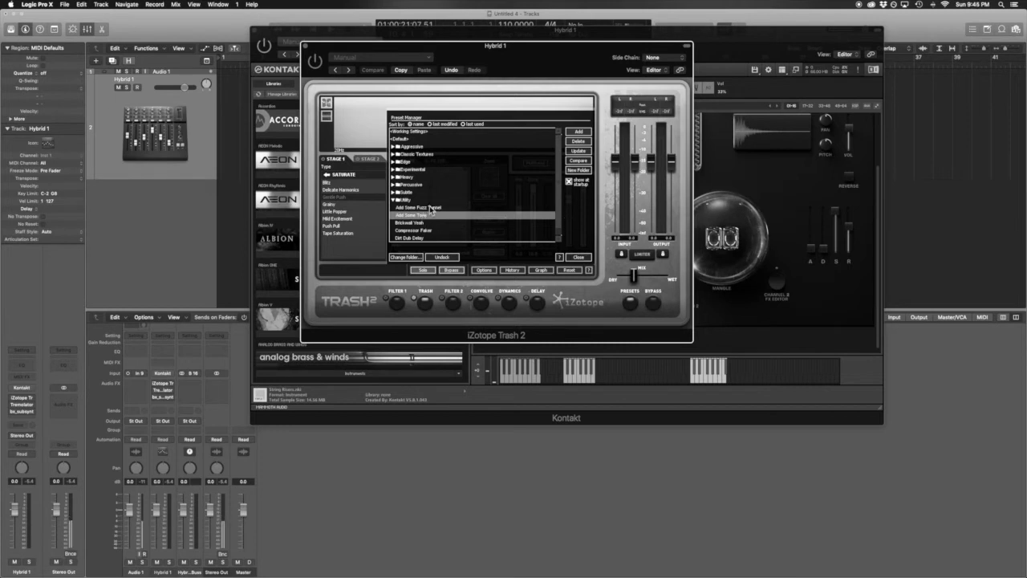
left_click(410, 216)
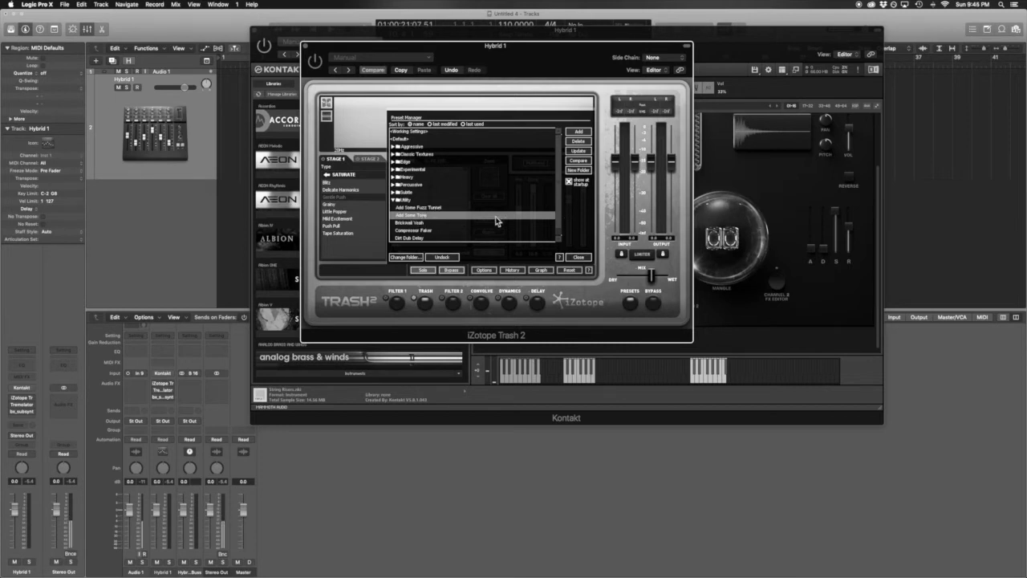
left_click(393, 200)
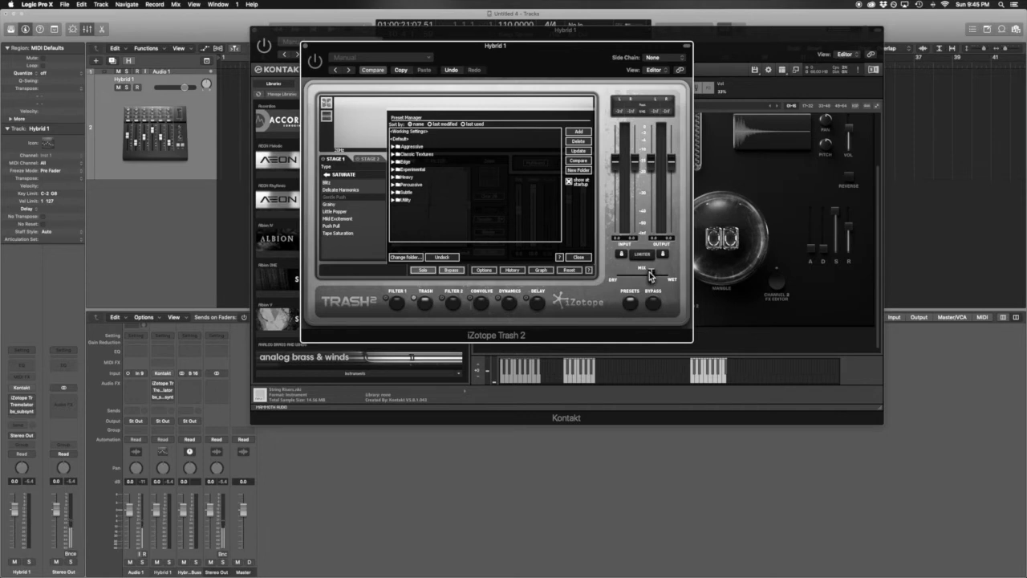
left_click_drag(653, 276, 635, 279)
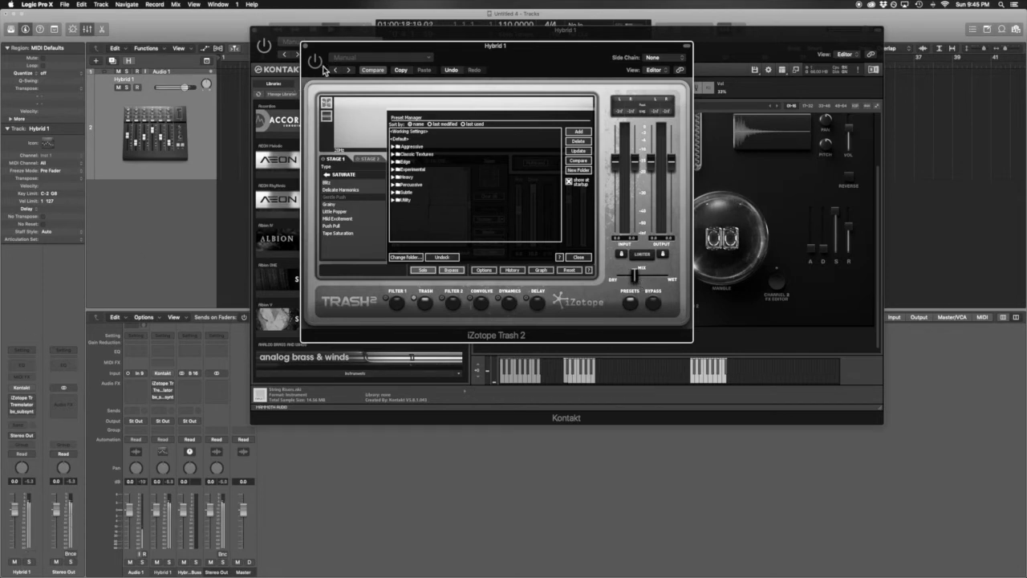
Step: Audition playback, nudge Trash 2's mix slightly further toward dry, then close its window
key("space")
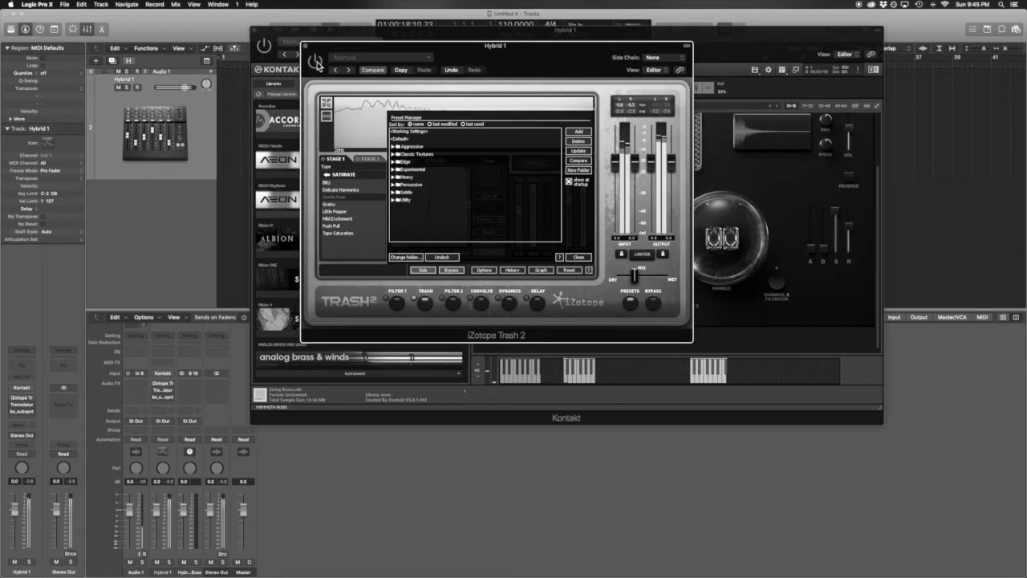
key("space")
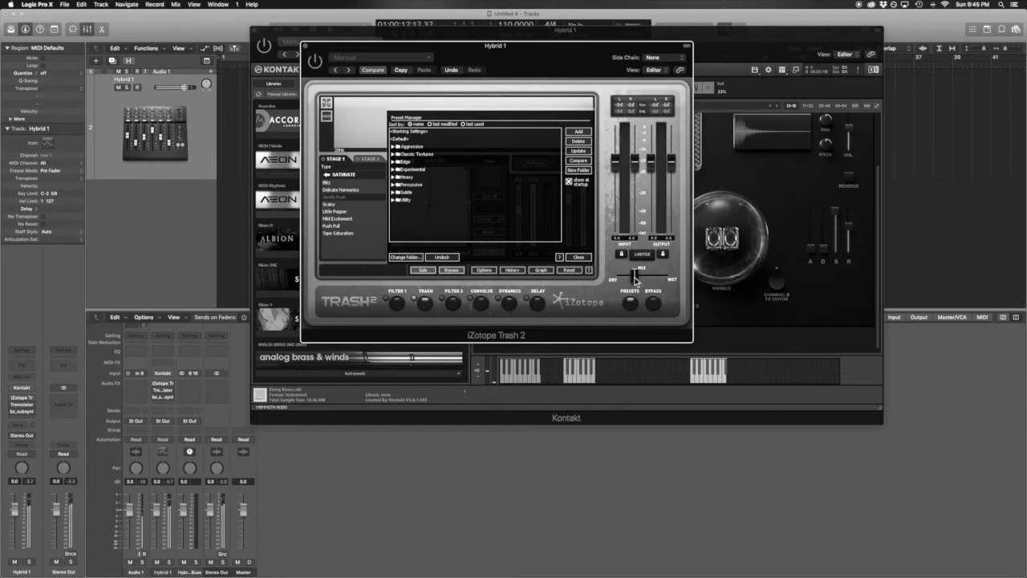
left_click_drag(634, 276, 630, 277)
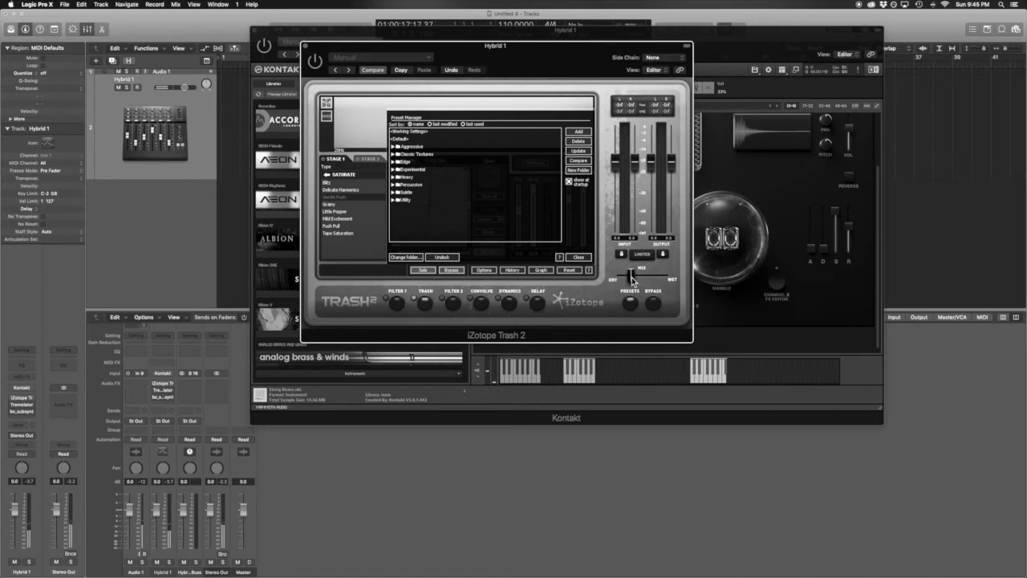
key("space")
key("space")
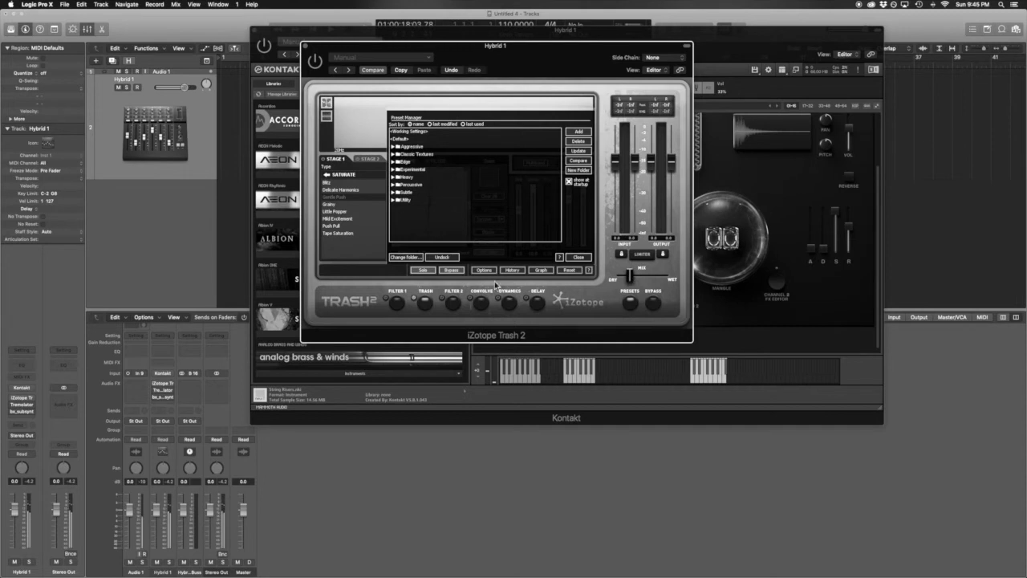
left_click(307, 47)
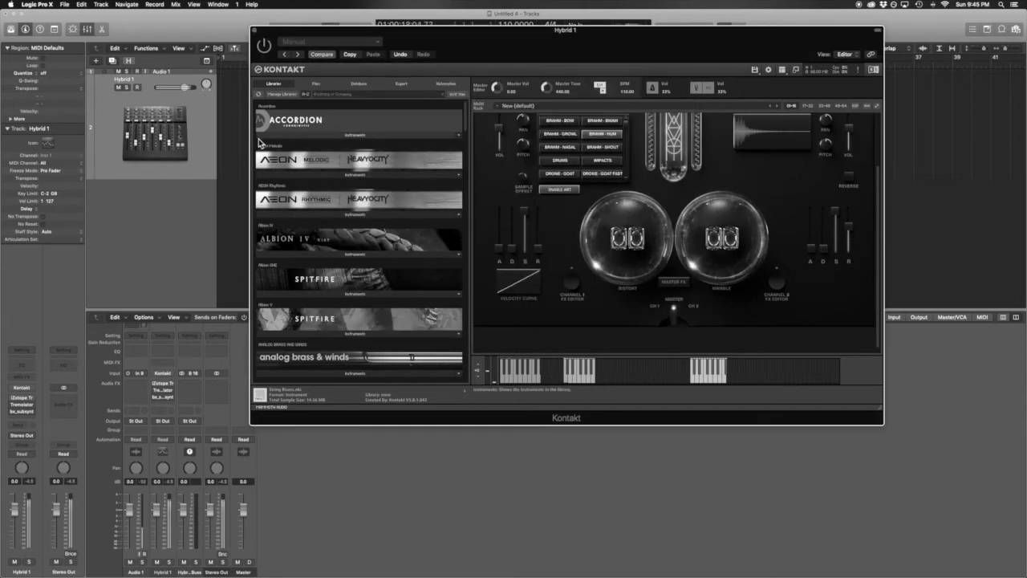
Step: Open Soundtoys Tremolator on Hybrid 1 and position its window over Kontakt
left_click(23, 405)
left_click_drag(255, 51, 457, 140)
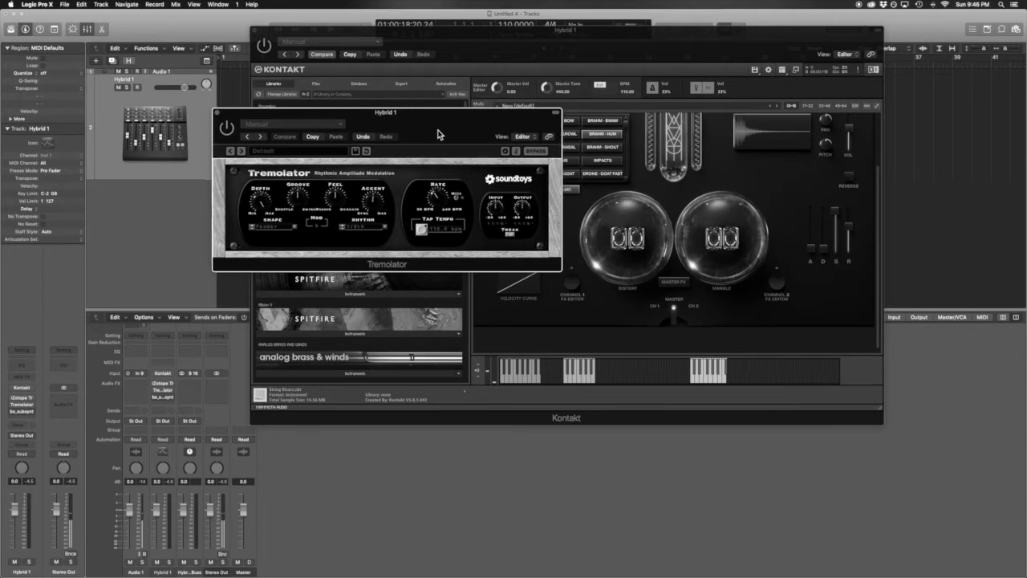
Step: Shift the Tremolator window right and move Kontakt's Density window down out of the way
left_click_drag(435, 132, 468, 136)
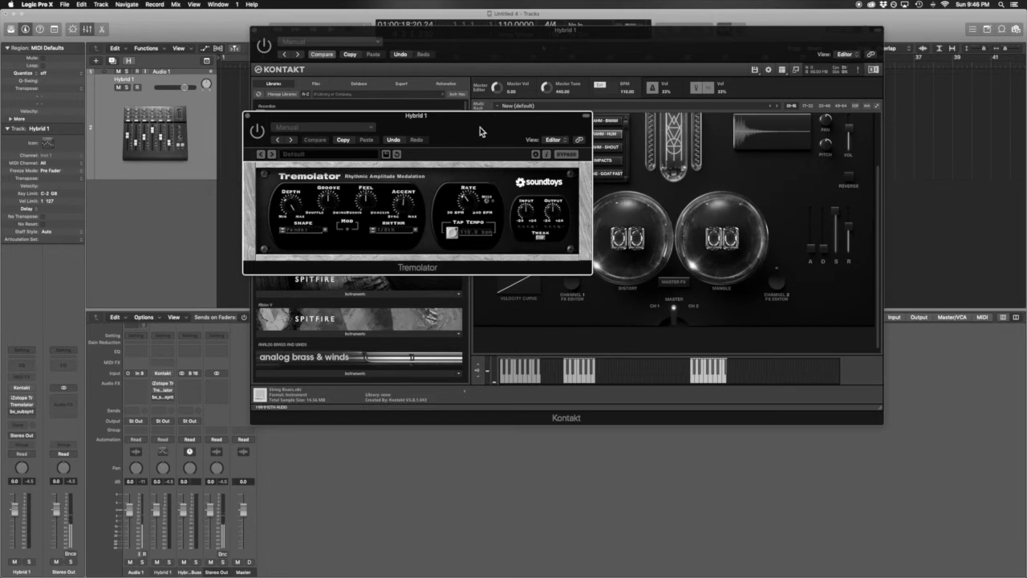
left_click_drag(482, 131, 631, 121)
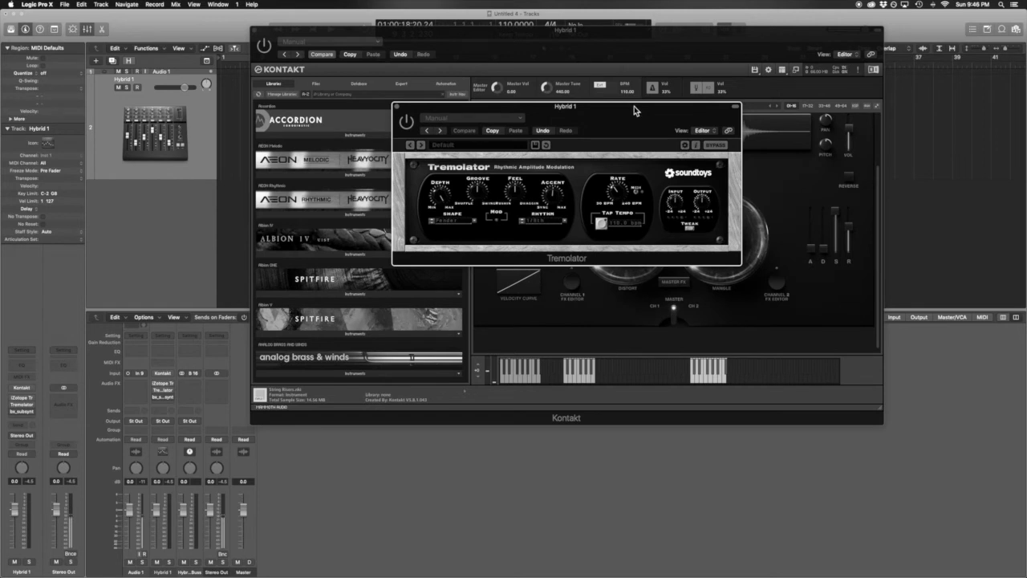
left_click_drag(630, 110, 559, 105)
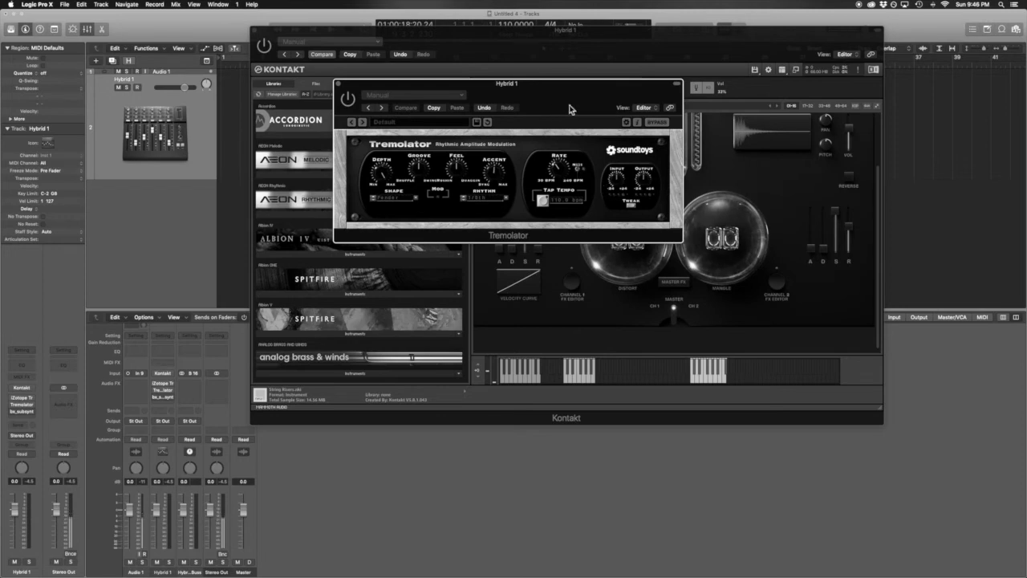
left_click(540, 51)
left_click_drag(540, 51, 521, 357)
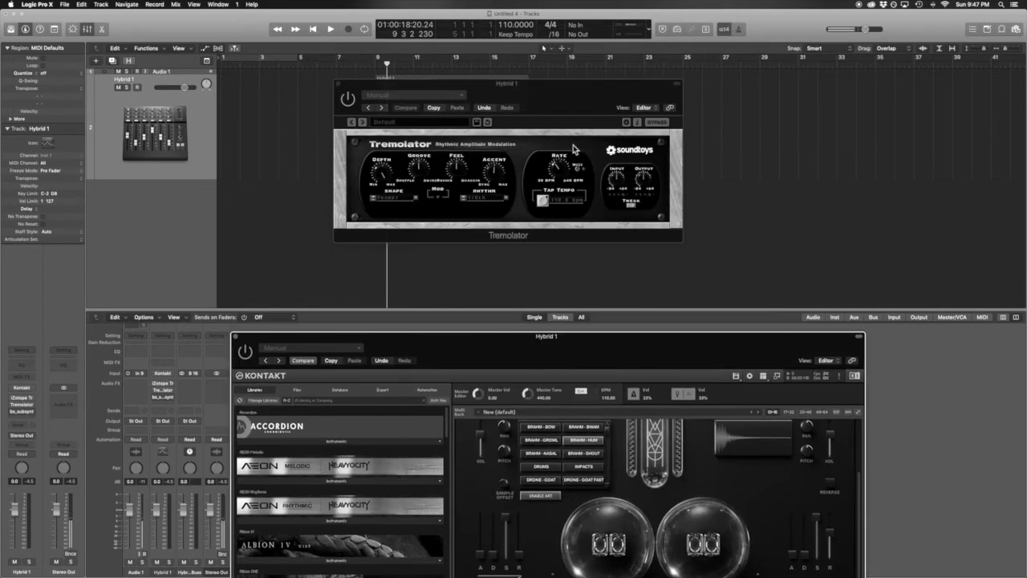
Step: Bring the Tremolator window forward and audition the current tremolo on Hybrid 1
left_click(545, 98)
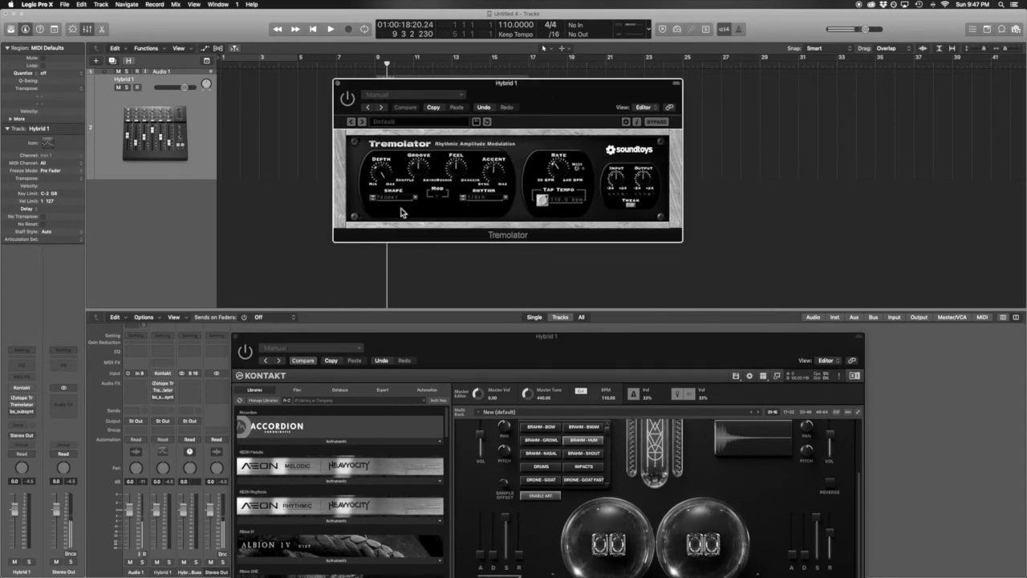
key("space")
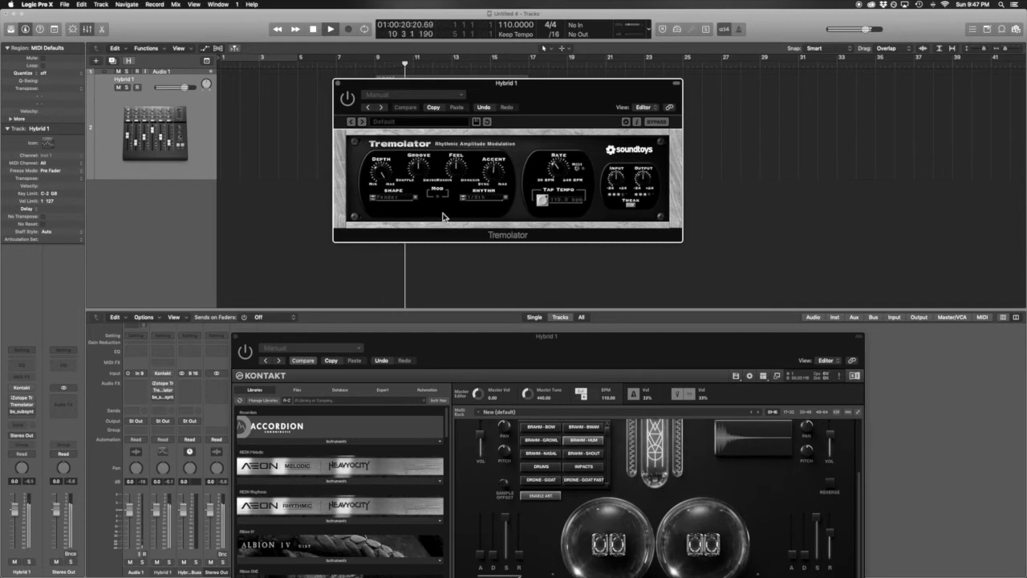
key("space")
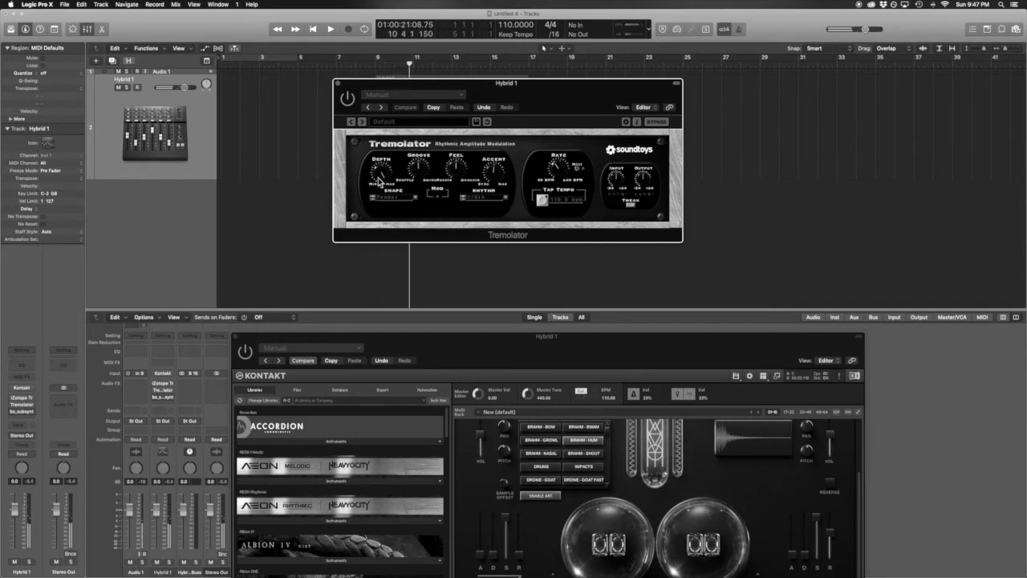
Step: Turn the Tremolator Depth down toward Min and audition Hybrid 1 from bar 9
left_click_drag(382, 168, 381, 185)
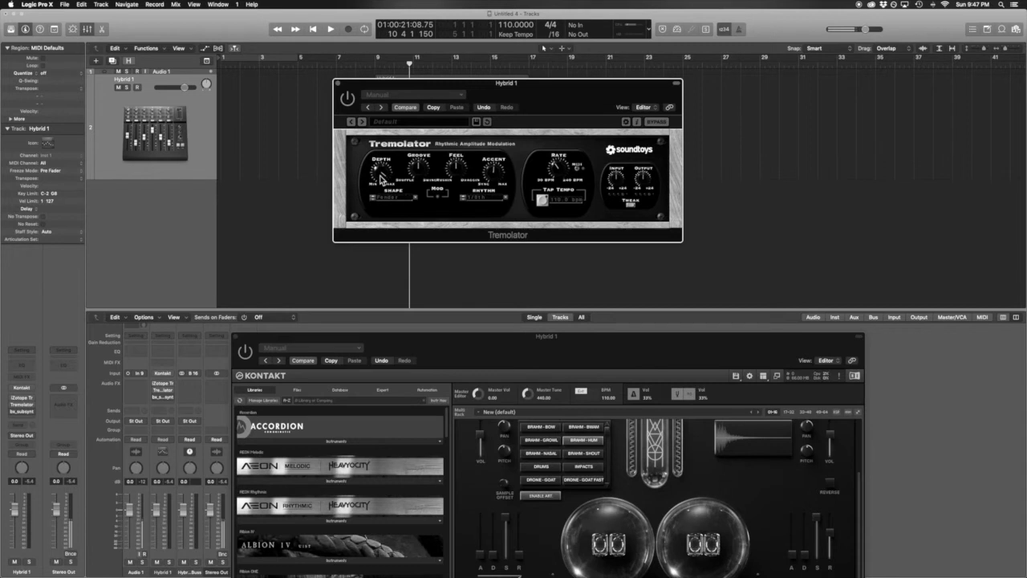
key("space")
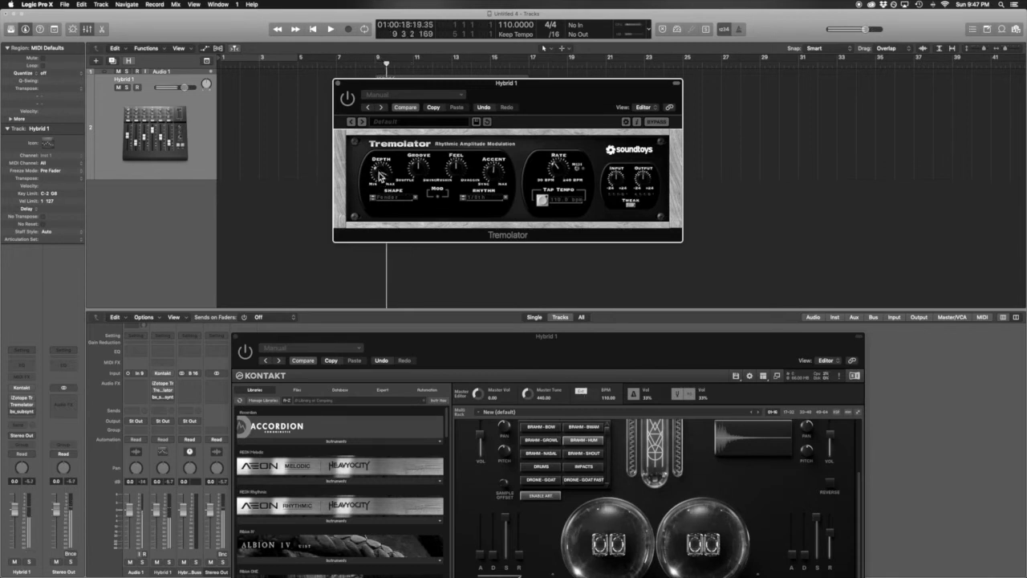
key("space")
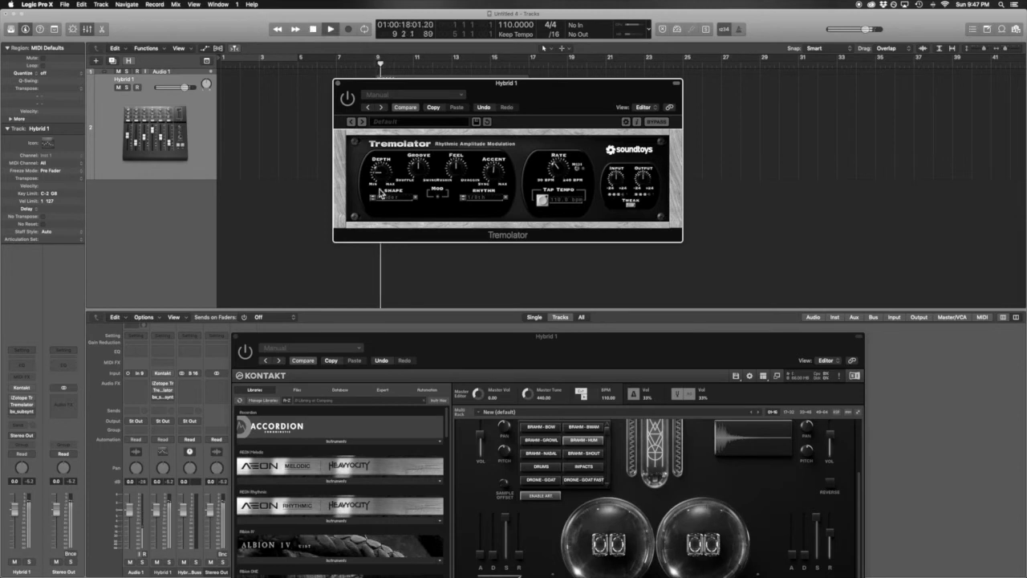
key("space")
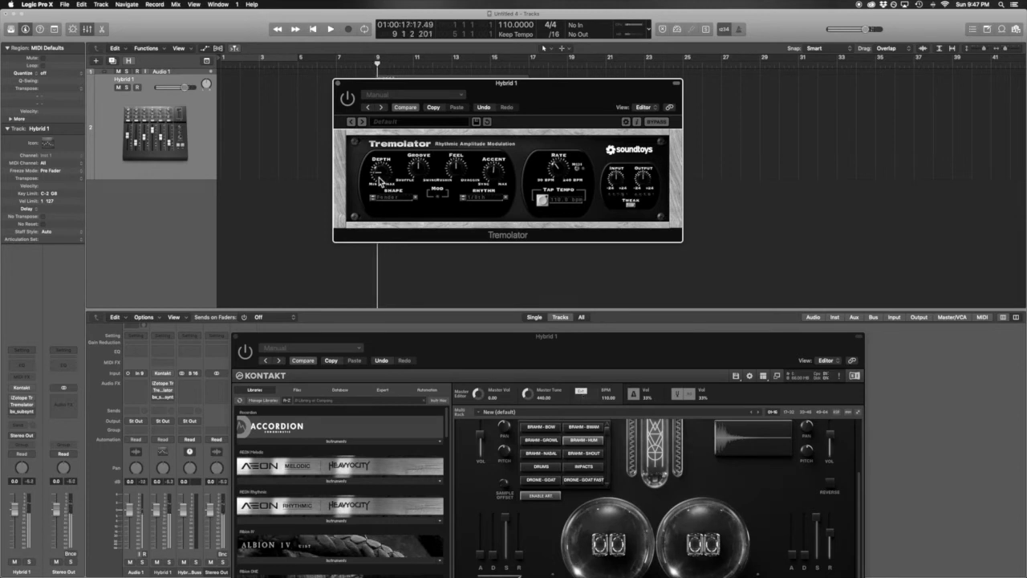
key("space")
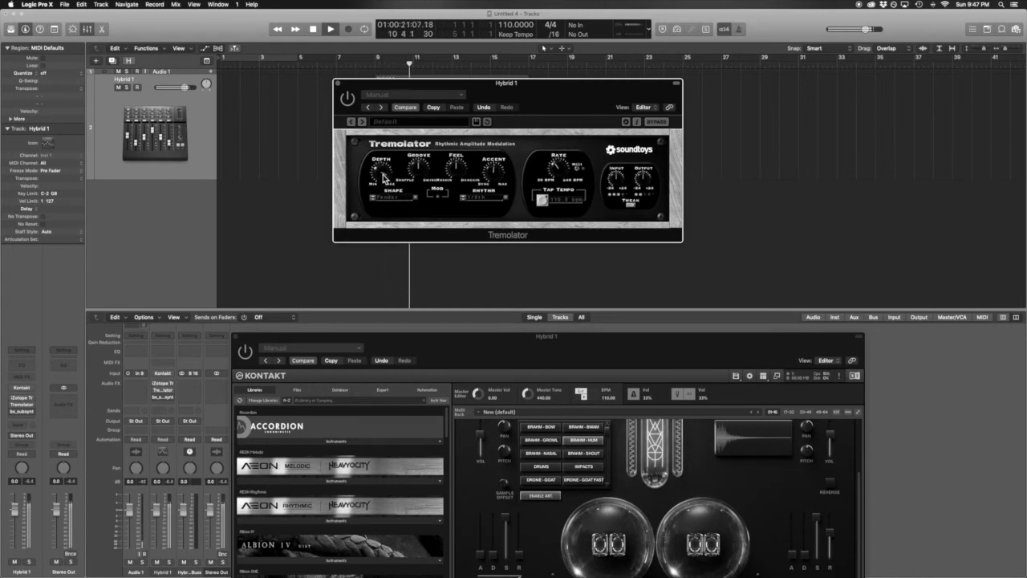
key("space")
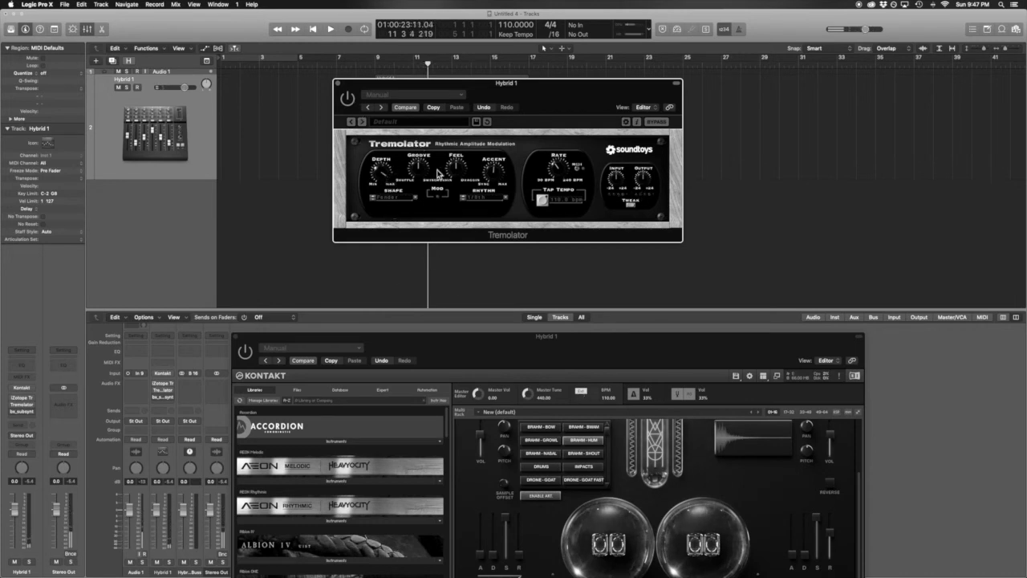
Step: Close the Tremolator and Kontakt windows, then bring up bx_subsynth from Hybrid 1's insert slot
left_click(339, 84)
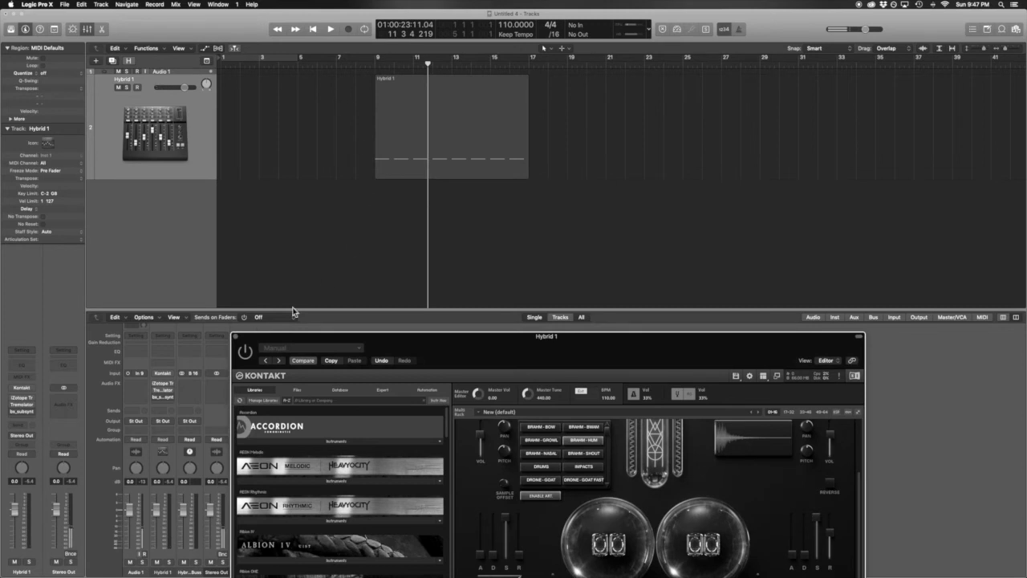
left_click(237, 337)
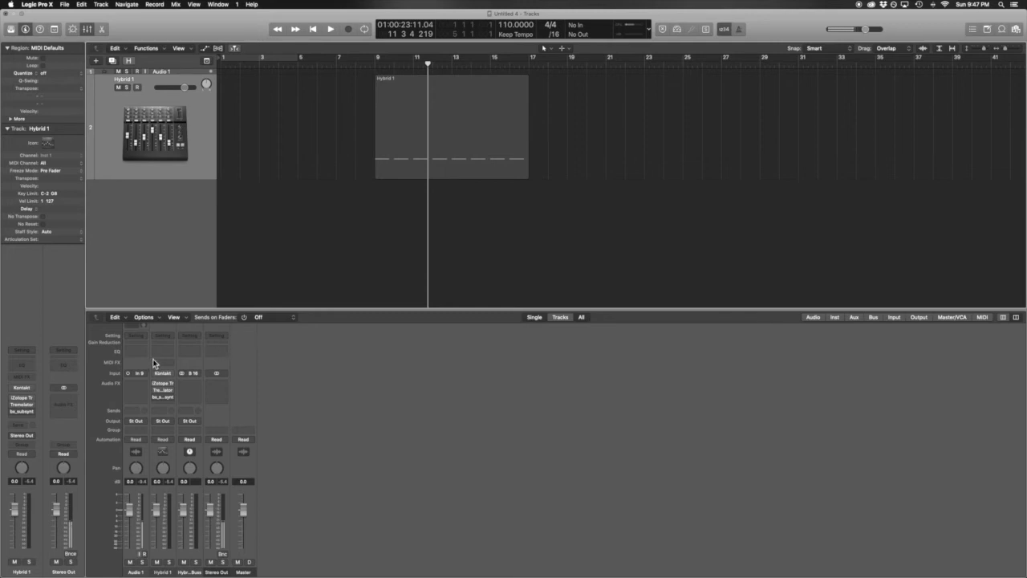
left_click(22, 413)
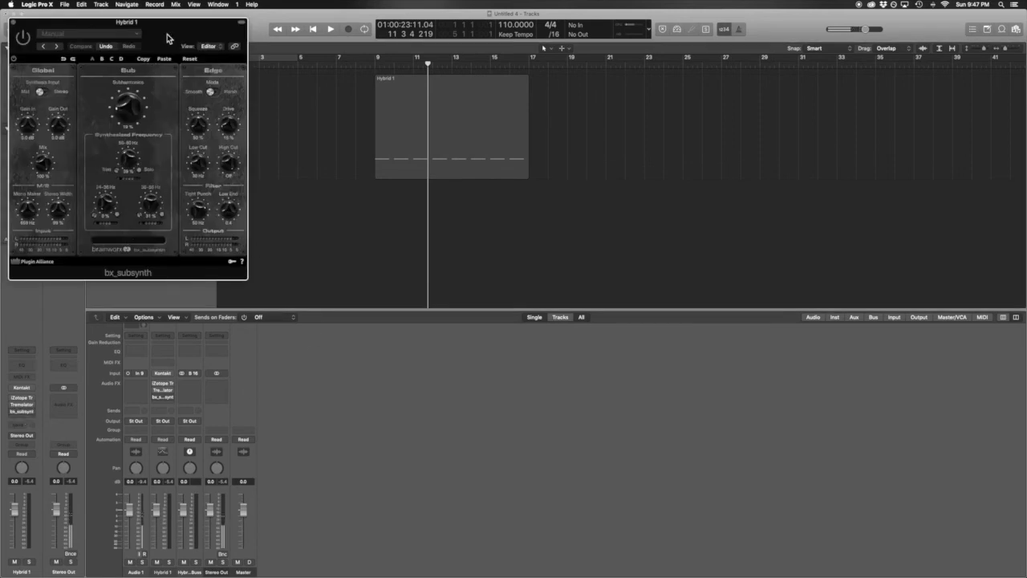
Step: Move the bx_subsynth window to the centre and audition Hybrid 1 from bar 9
left_click_drag(167, 33, 466, 39)
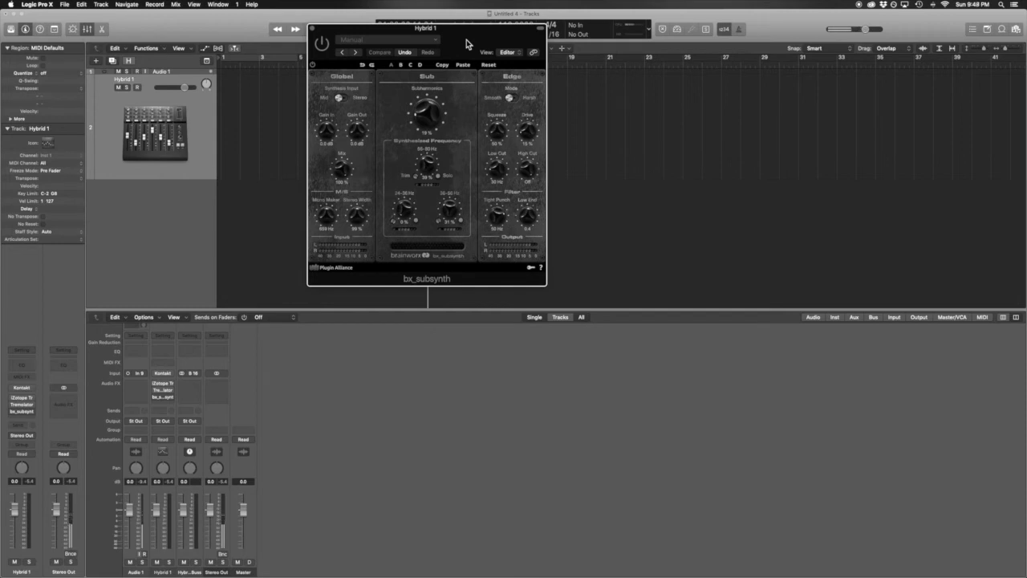
left_click_drag(467, 40, 497, 104)
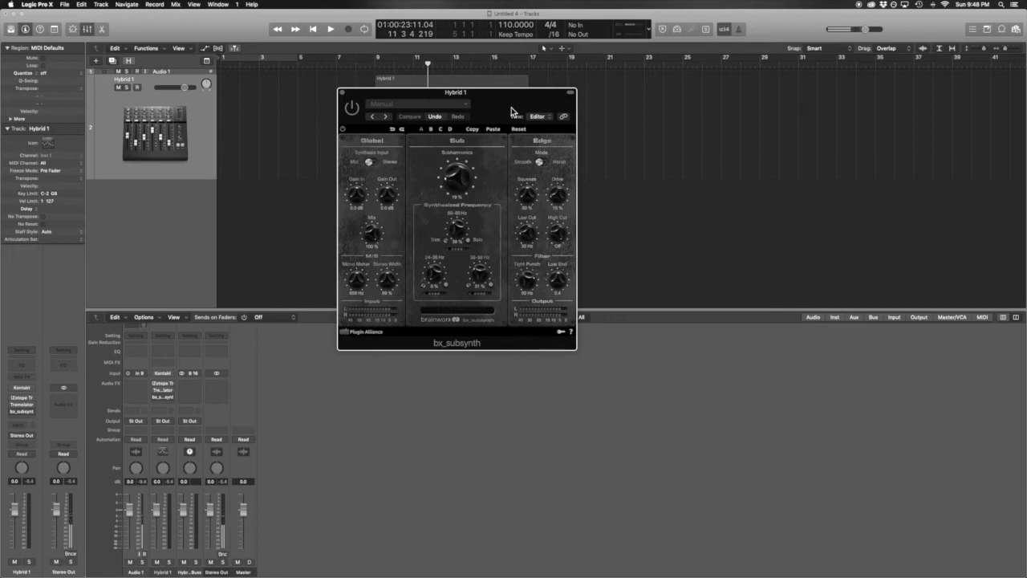
key("space")
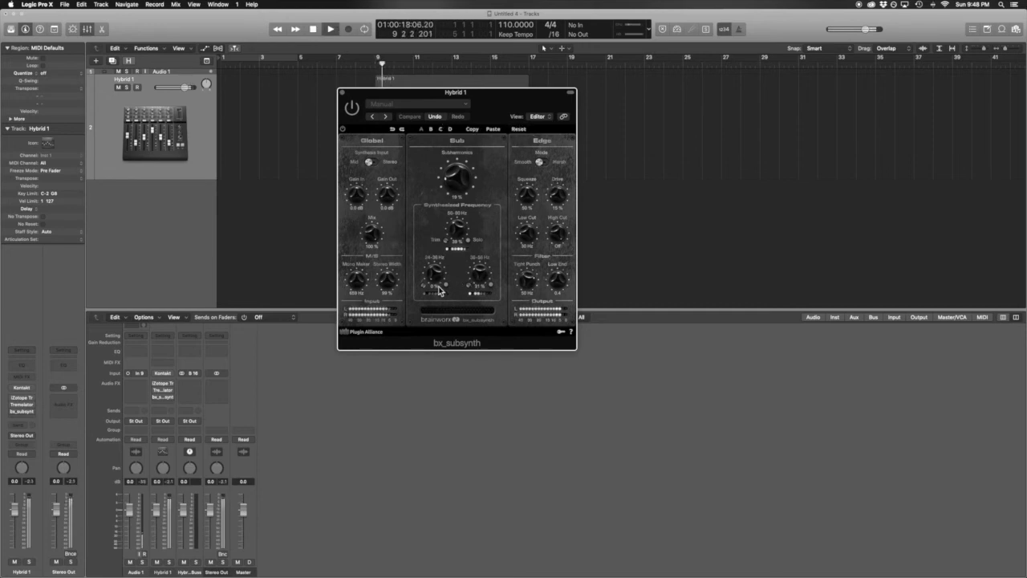
key("space")
Step: Set bx_subsynth's Mono Maker to about 250 Hz while the part plays
left_click_drag(359, 280, 362, 319)
key("space")
key("space")
key("space")
key("space")
left_click_drag(357, 286, 361, 280)
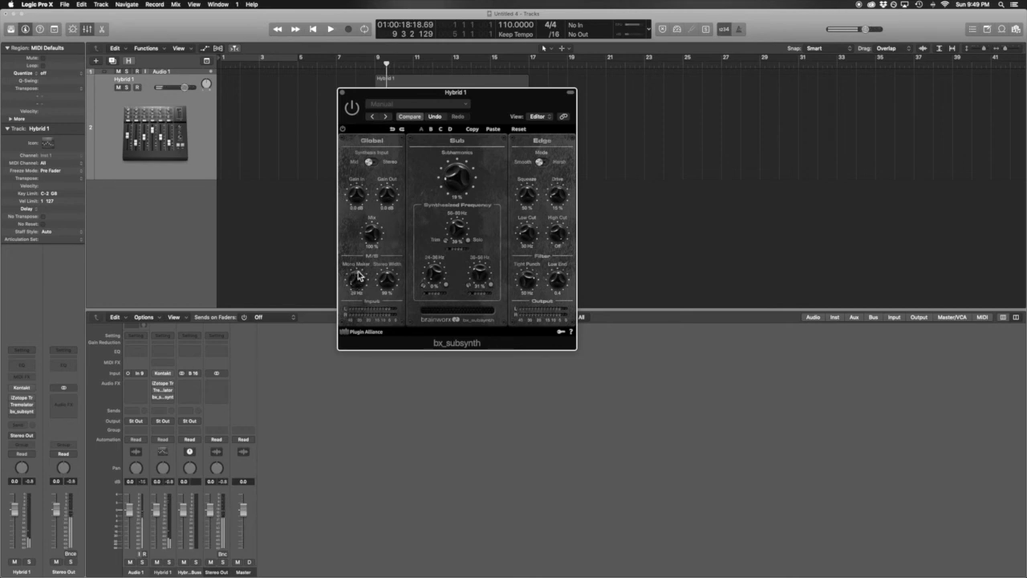
left_click_drag(358, 274, 360, 276)
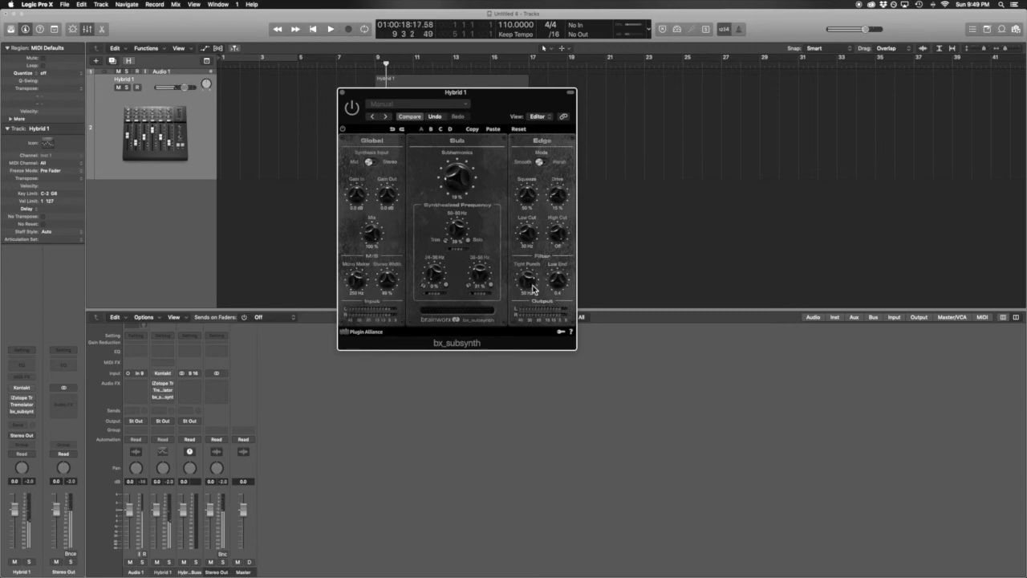
Step: Retune the Tight Punch frequency, check the sub settings in playback, and close bx_subsynth
left_click_drag(533, 282, 527, 284)
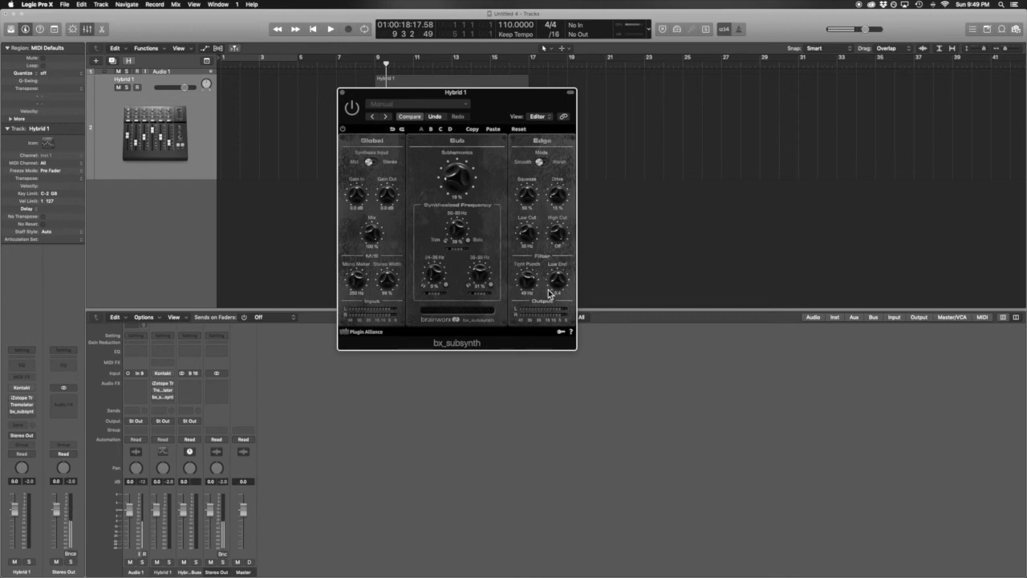
key("space")
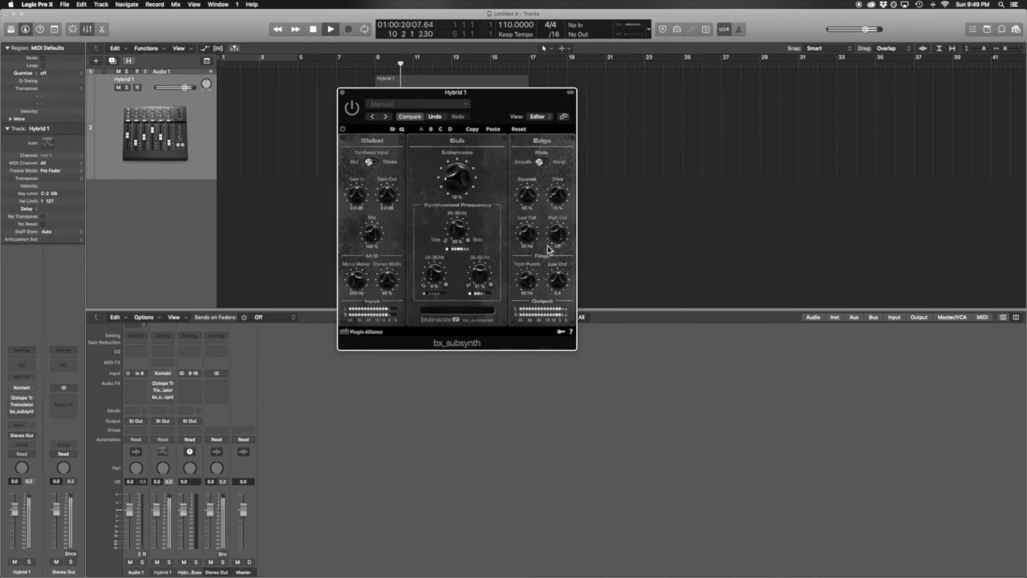
key("space")
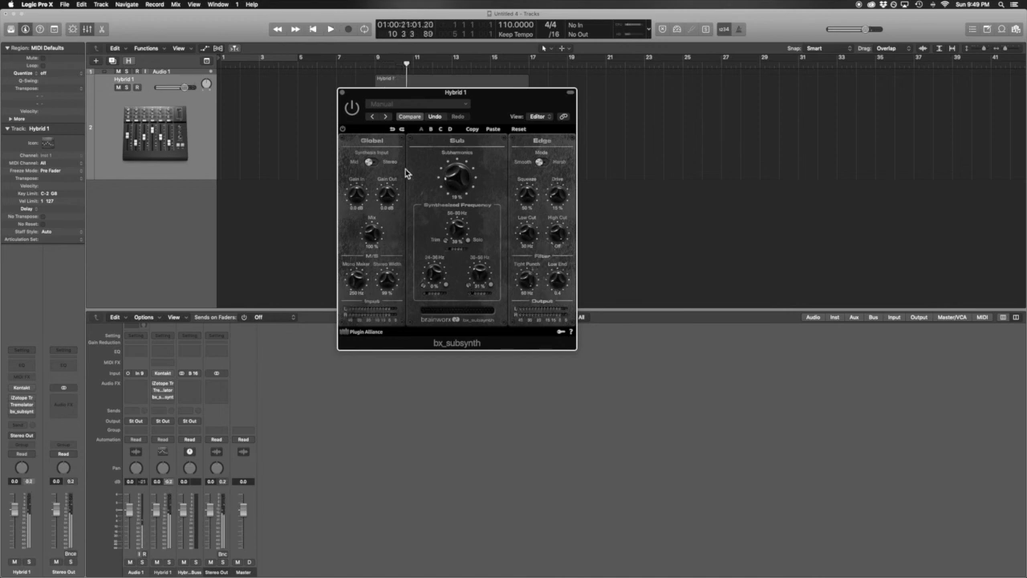
left_click(343, 93)
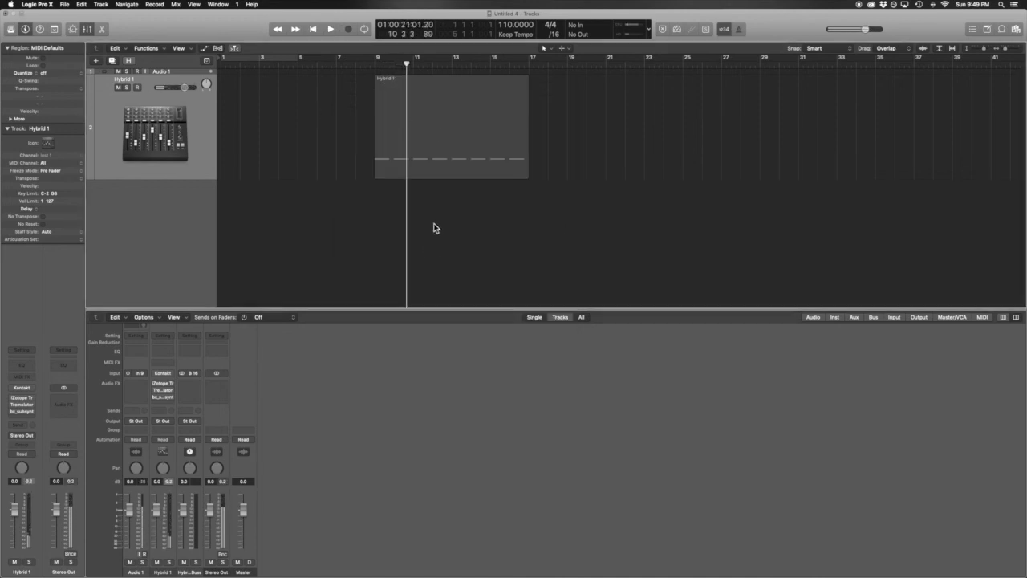
Step: Bounce the Hybrid 1 region in place, naming the new track 'Throat Pulse 110bpm Key of C'
right_click(429, 151)
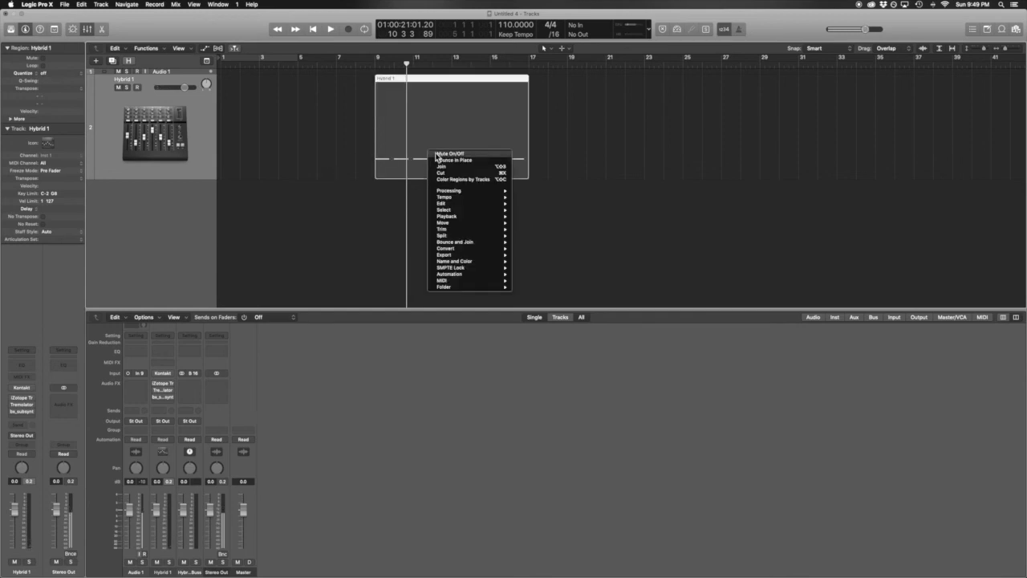
left_click(454, 159)
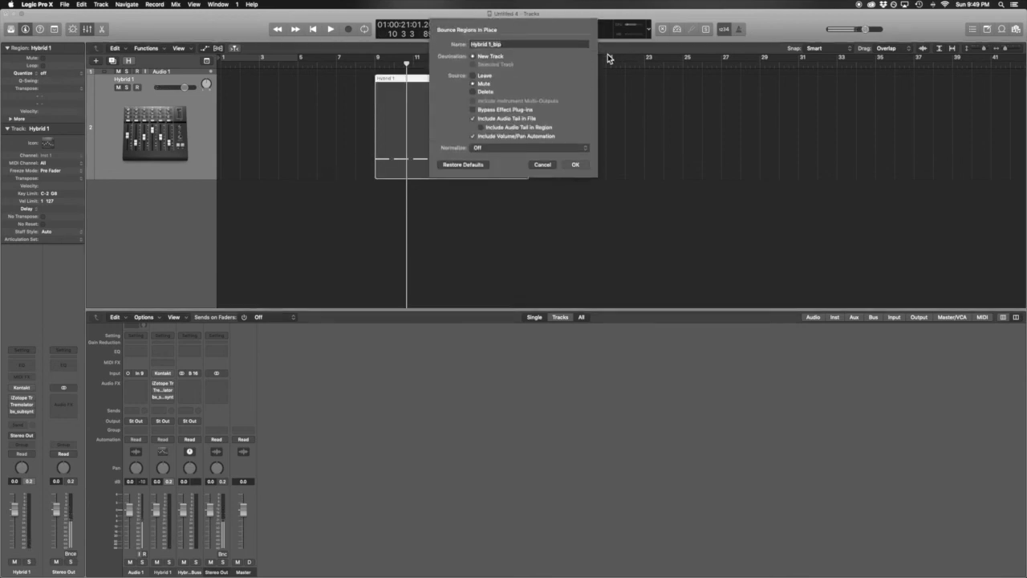
type("Throat Pulse 110bpm Key C")
type(" C")
Step: Confirm the bounce to a new audio track and play the bounced audio from the region start
left_click(579, 166)
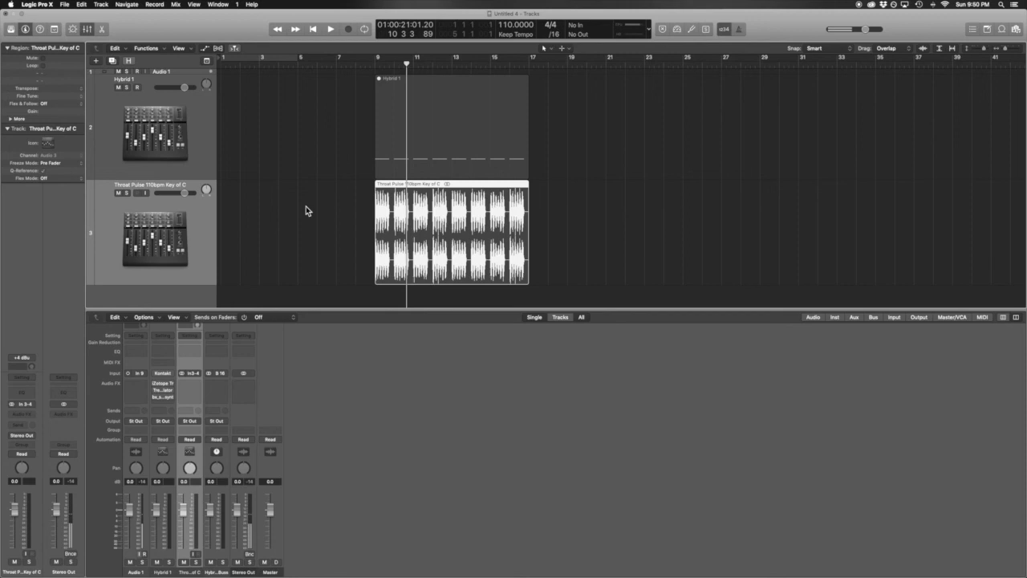
left_click(376, 64)
key("space")
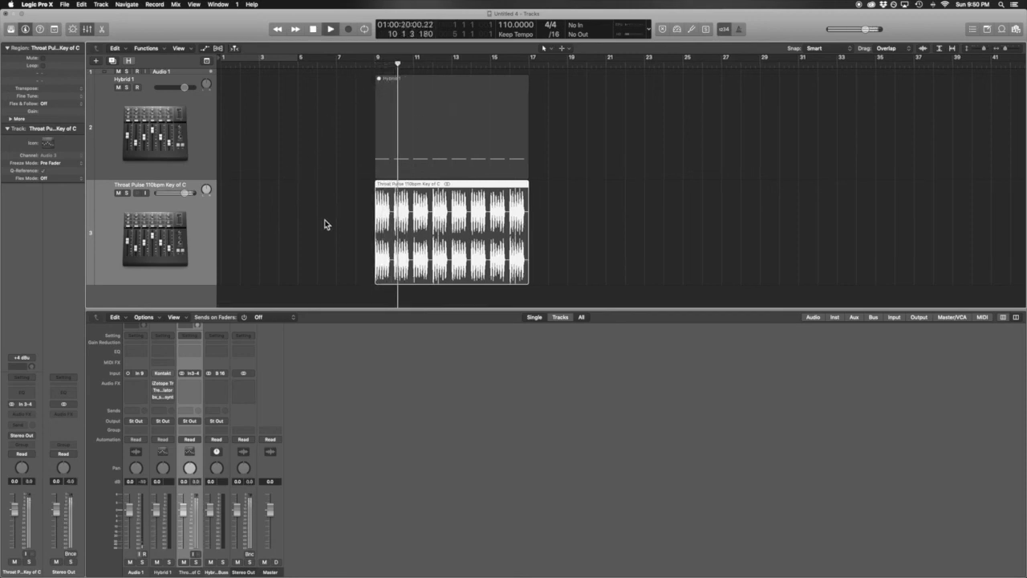
key("space")
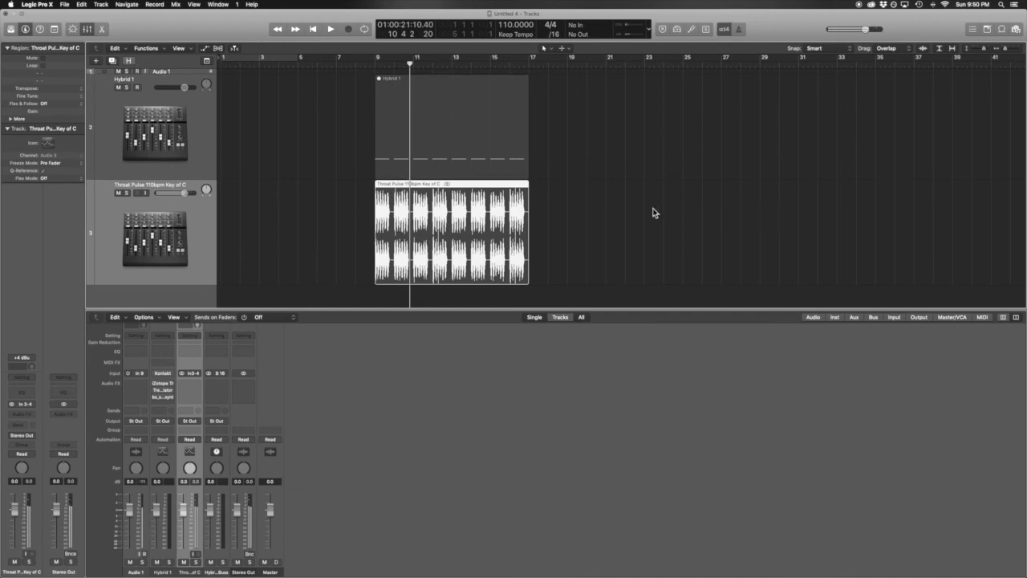